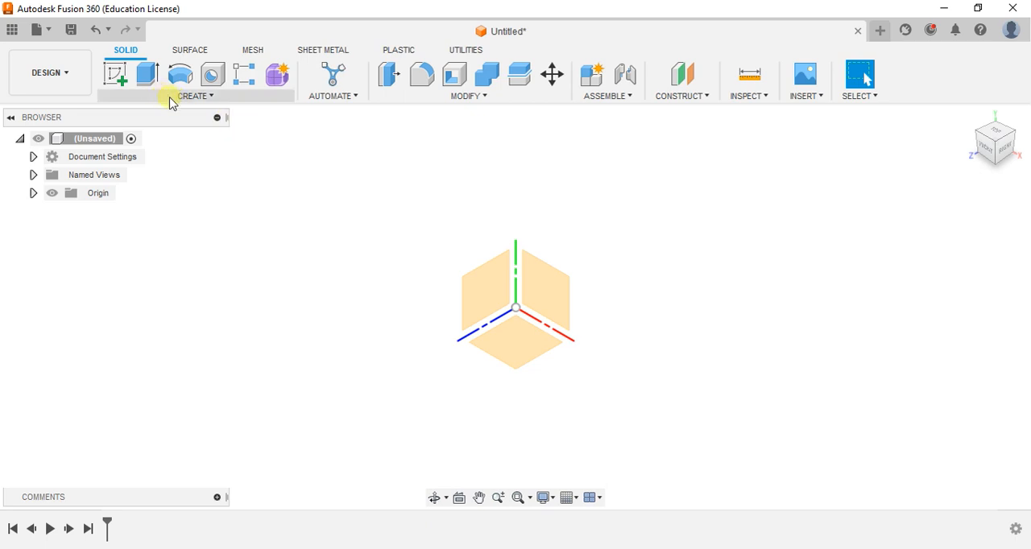
Create a 110 mm diameter sphere centred on the origin, placed on the horizontal plane, as a new component
click(211, 97)
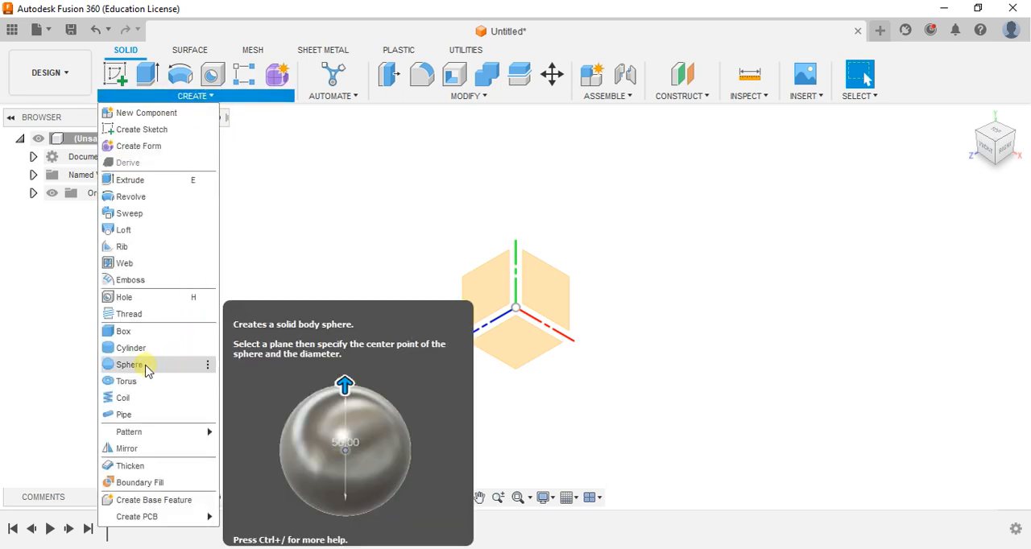
click(145, 366)
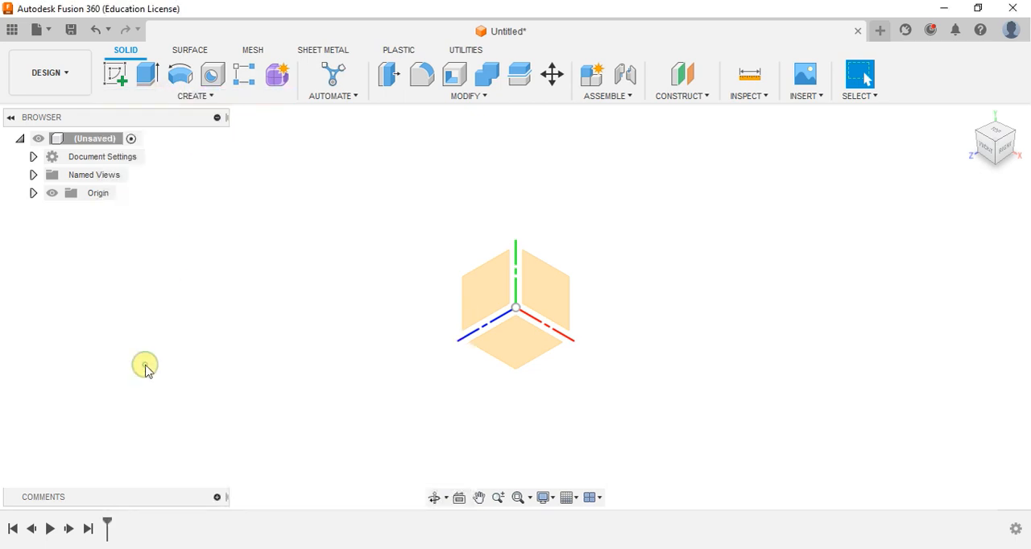
click(520, 313)
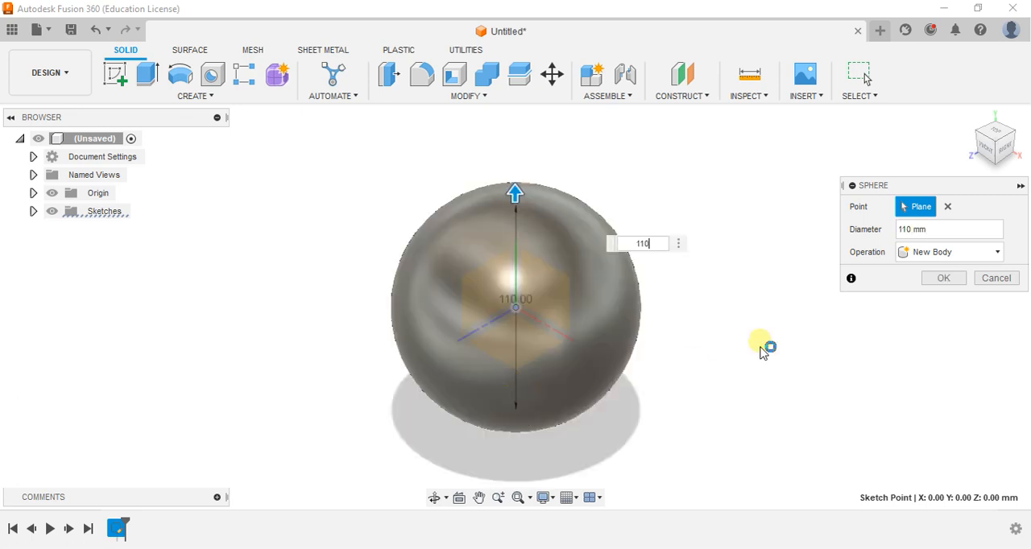
click(914, 252)
click(927, 342)
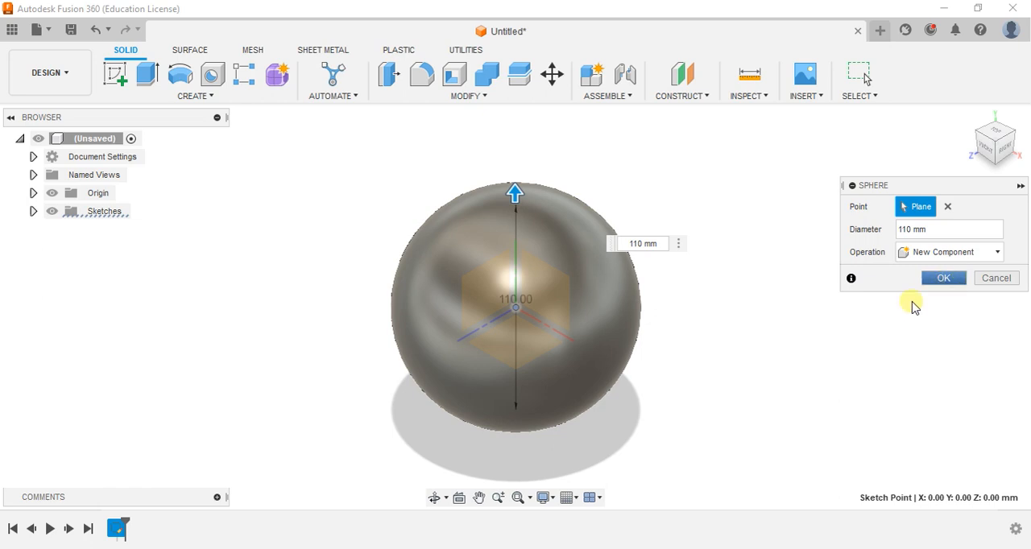
key(Return)
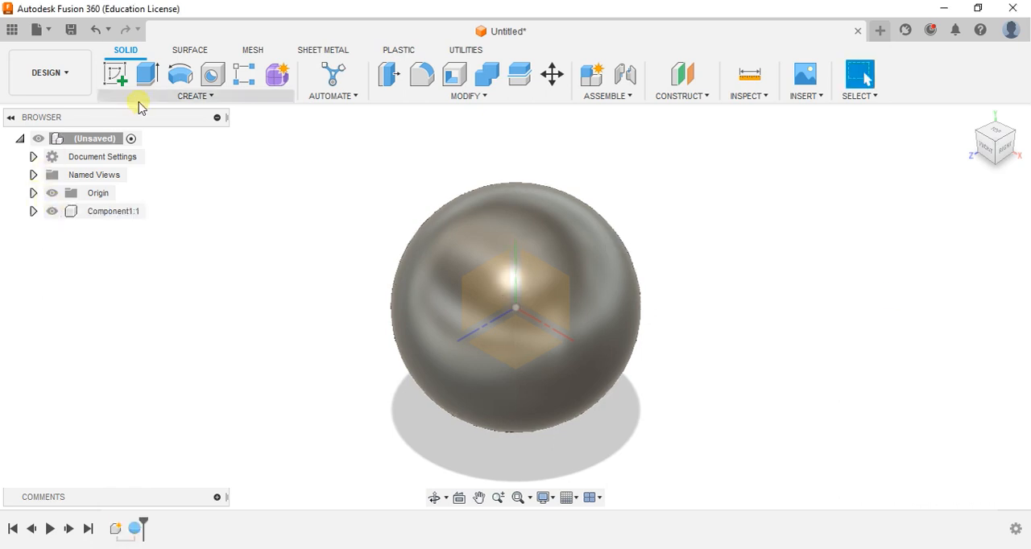
Create a 100 mm diameter sphere centred on the origin as a new component inside the 110 mm sphere
click(167, 97)
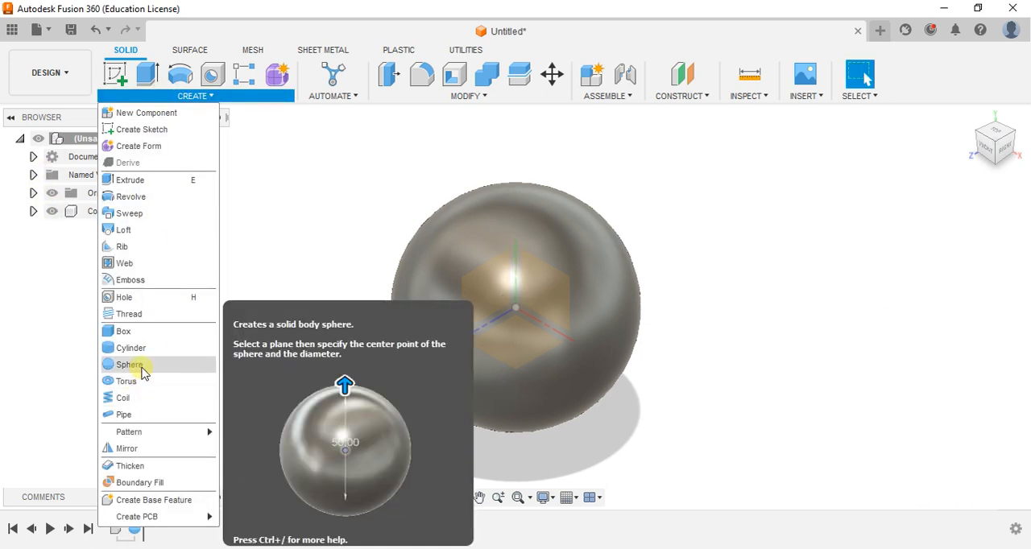
click(141, 367)
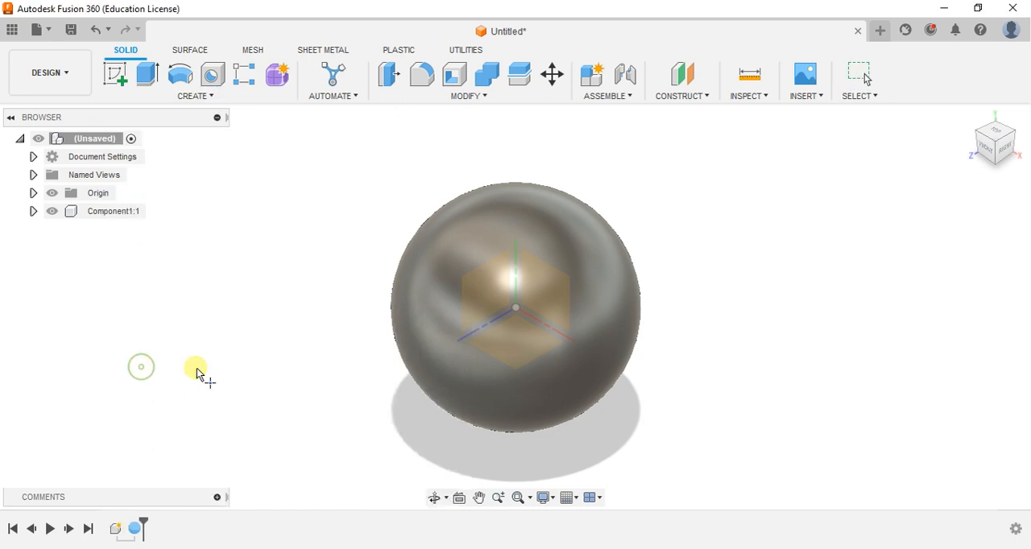
click(514, 315)
click(514, 307)
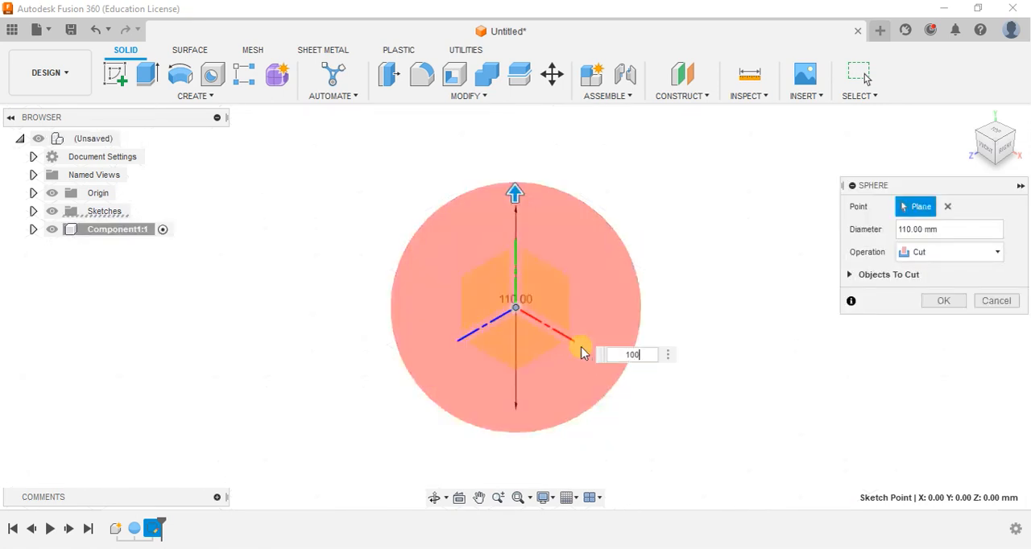
text(100)
key(Return)
click(953, 253)
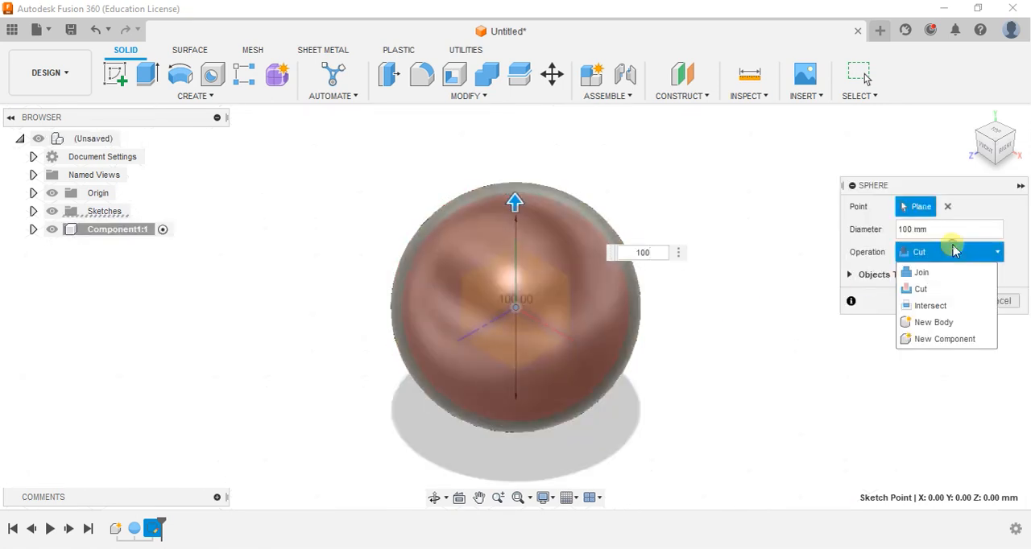
click(935, 339)
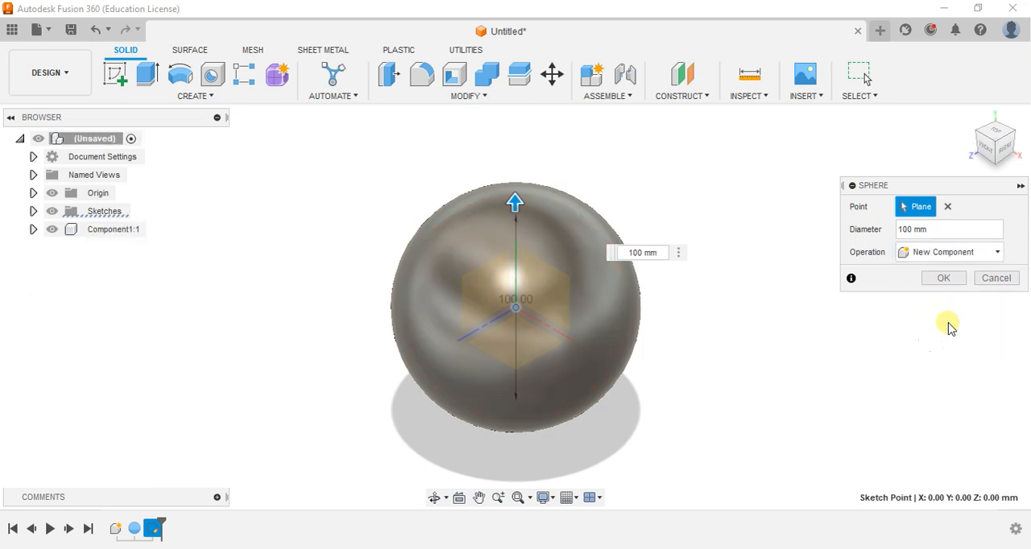
click(955, 280)
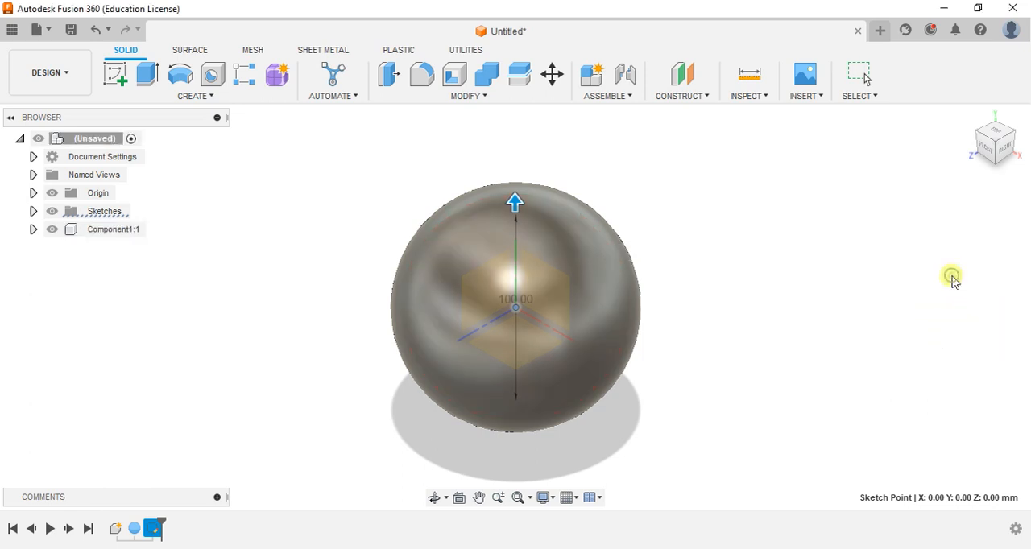
Create a 90 mm diameter sphere centred on the origin as a new component
click(153, 103)
click(160, 364)
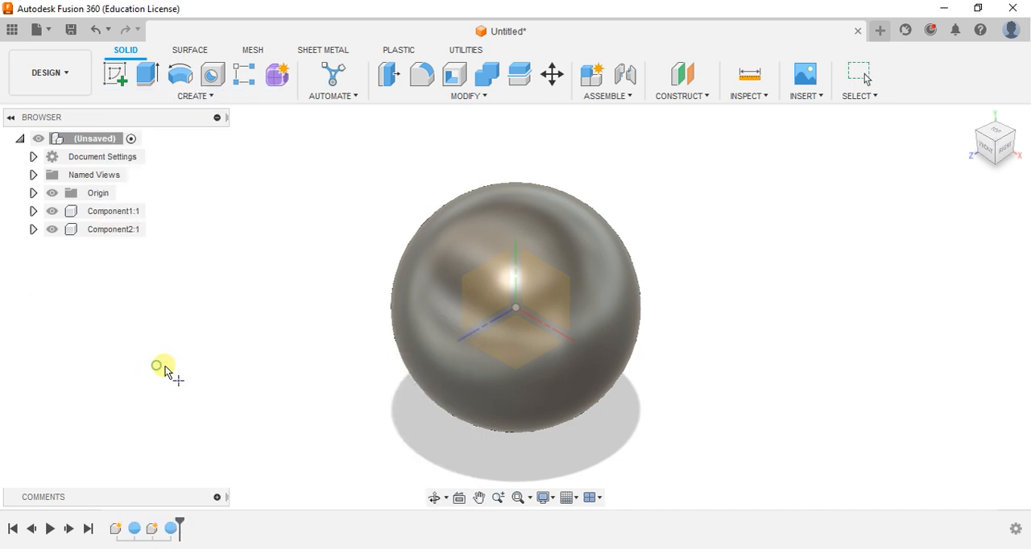
click(518, 352)
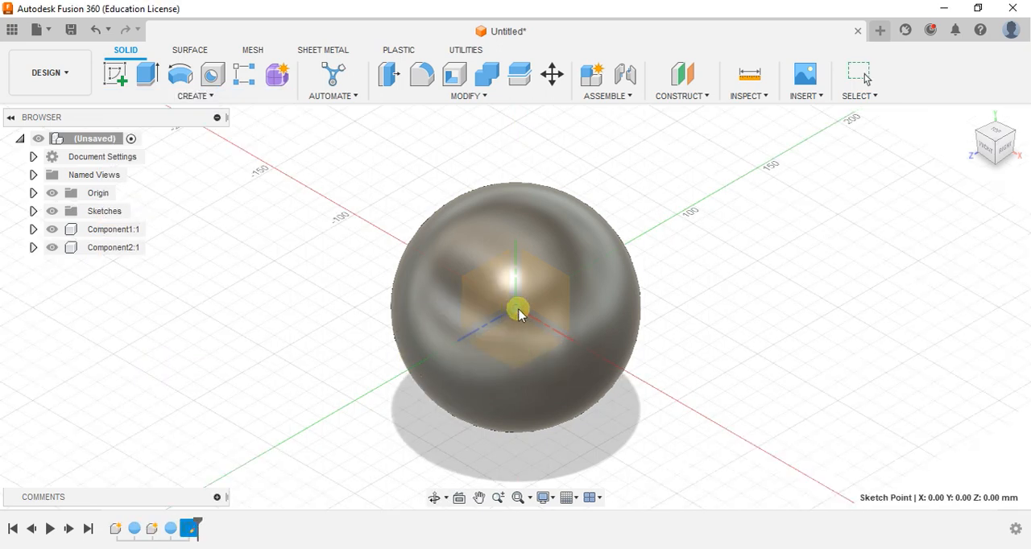
click(518, 313)
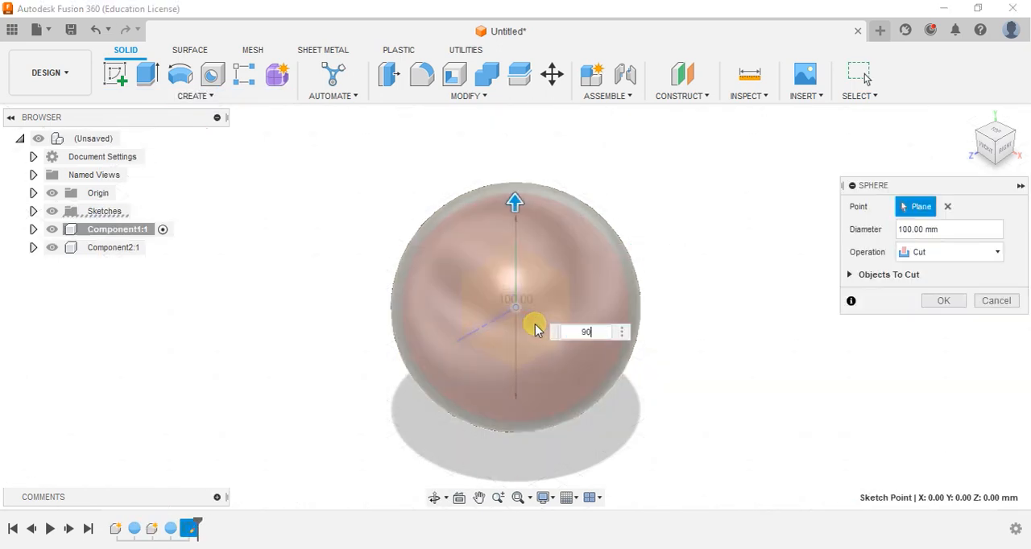
click(936, 257)
click(926, 338)
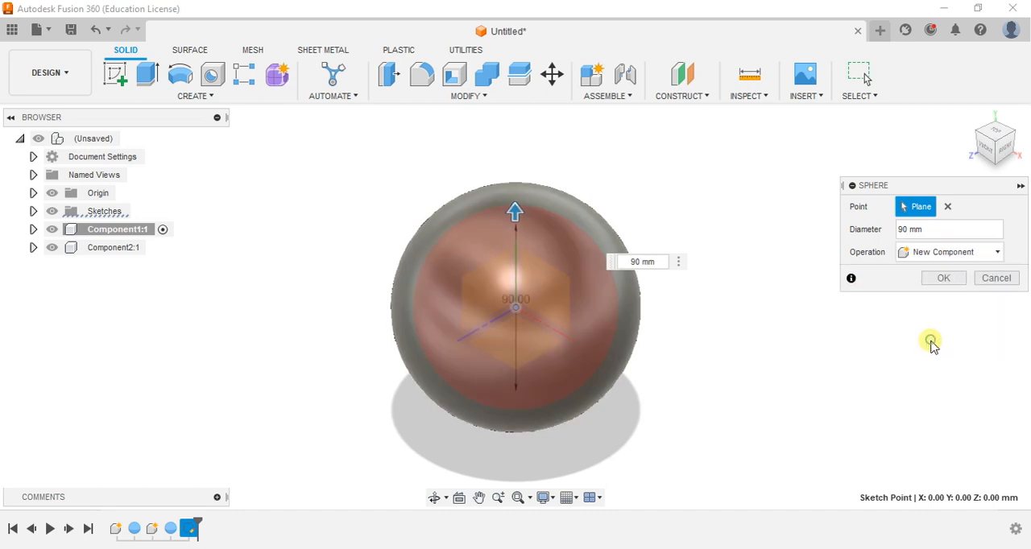
click(958, 286)
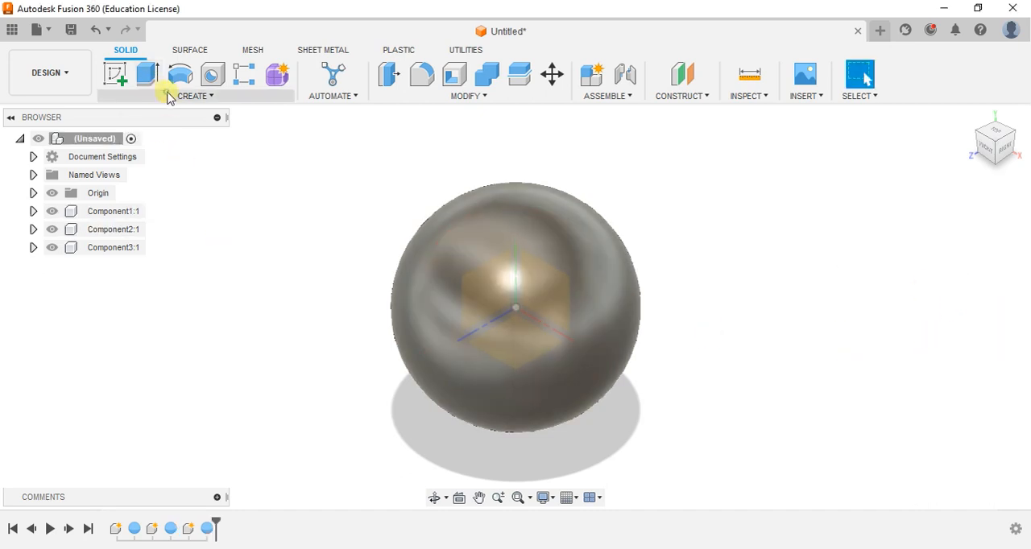
Create an 80 mm diameter sphere centred on the origin as a new component
click(168, 97)
click(136, 378)
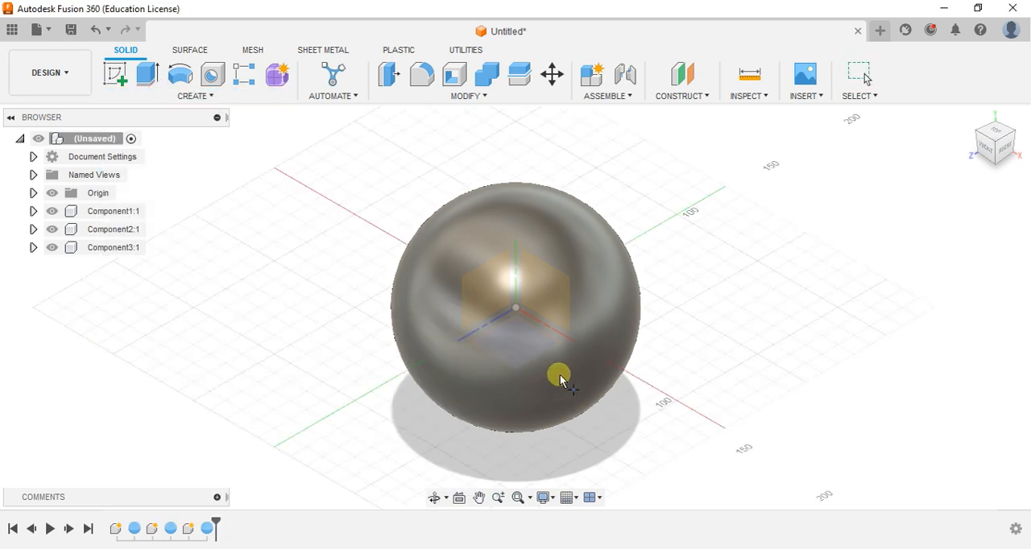
click(521, 312)
click(517, 313)
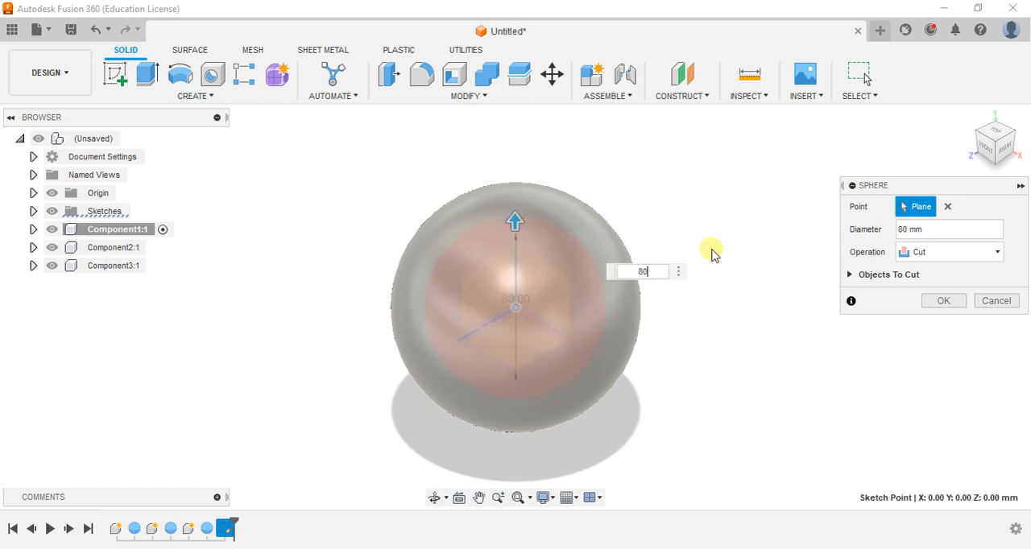
click(904, 256)
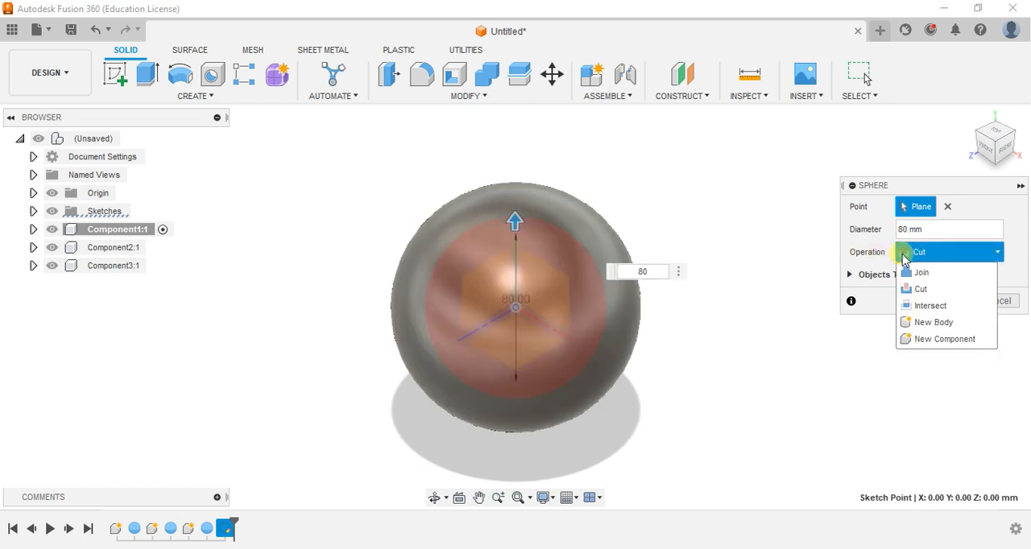
click(933, 342)
click(944, 279)
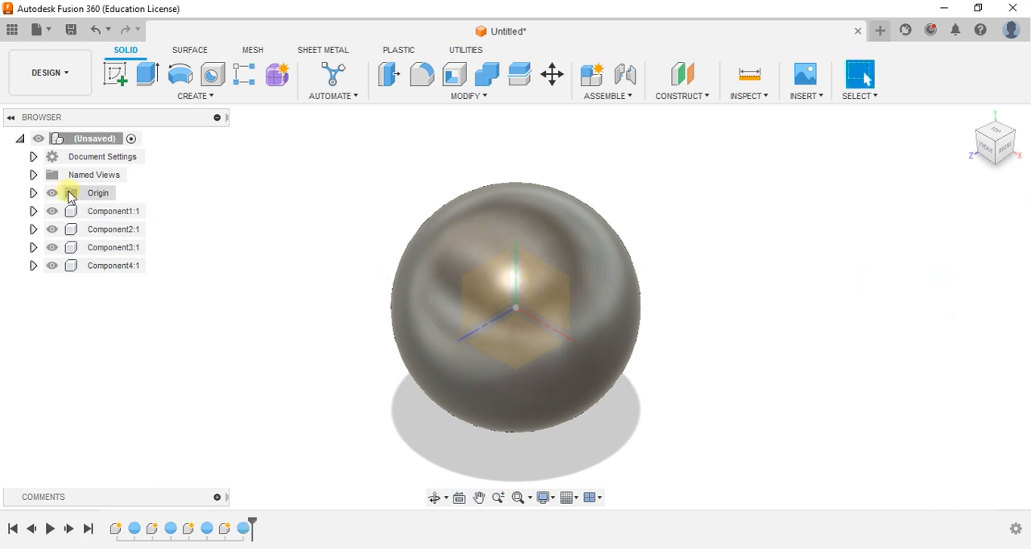
Create a 70 mm diameter sphere centred on the origin as a new component
click(194, 97)
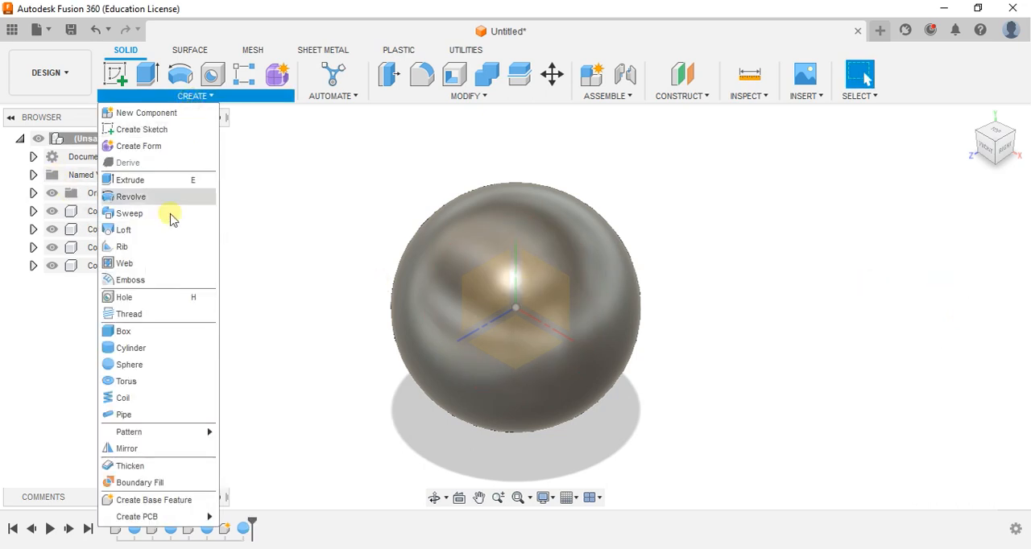
click(149, 365)
click(522, 348)
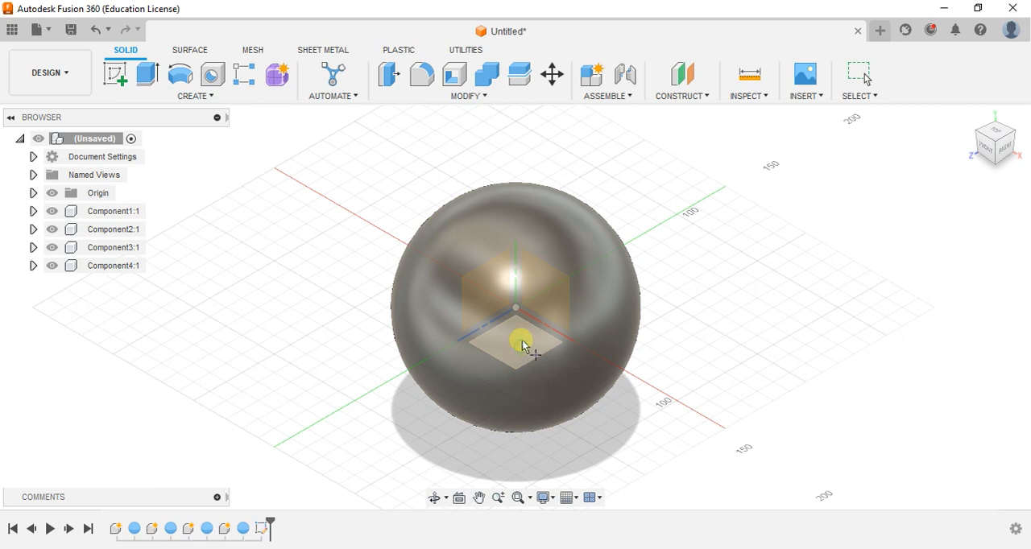
click(520, 311)
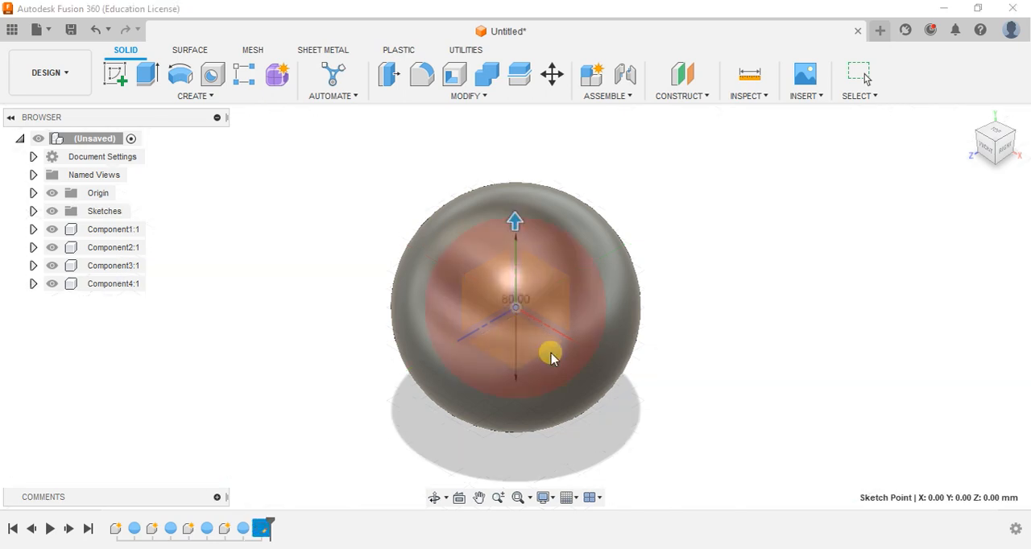
text(70)
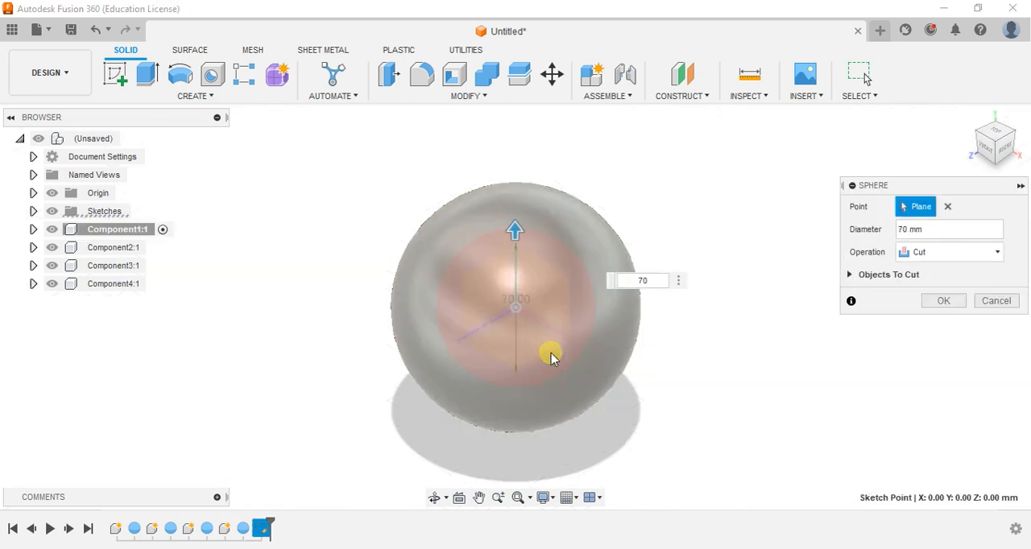
click(914, 252)
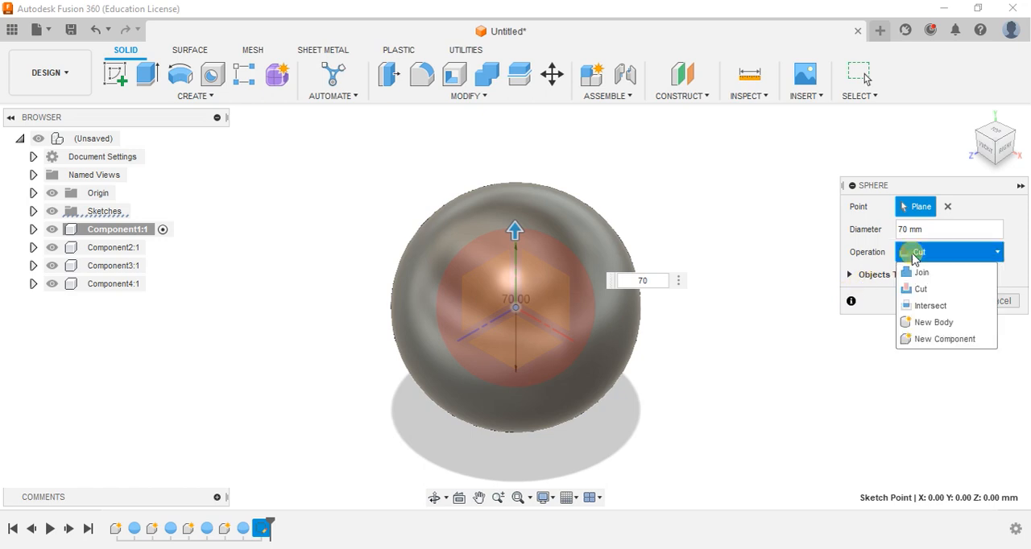
click(947, 339)
click(941, 279)
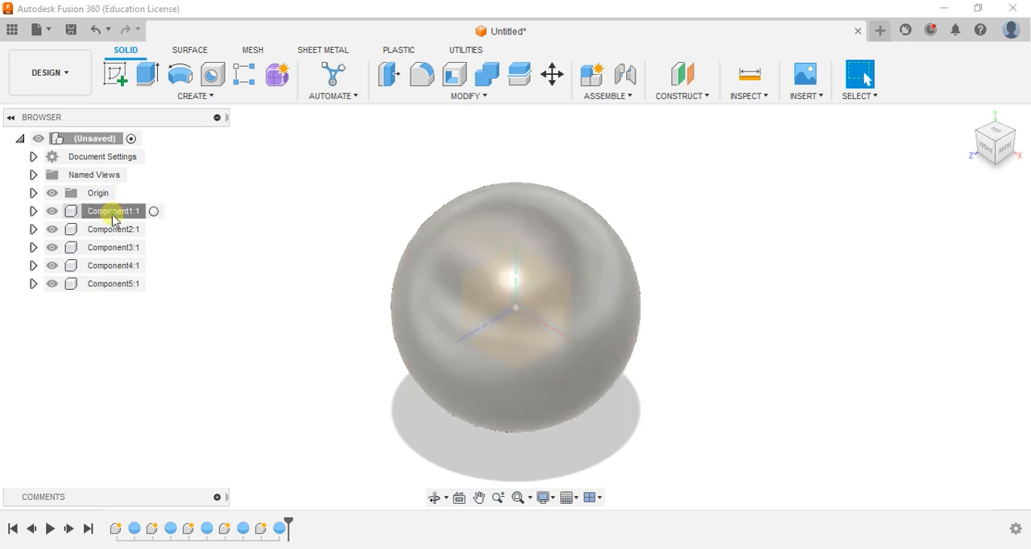
Select the five sphere components one after another to inspect how they nest, and clear the selection
click(110, 211)
click(108, 230)
click(109, 248)
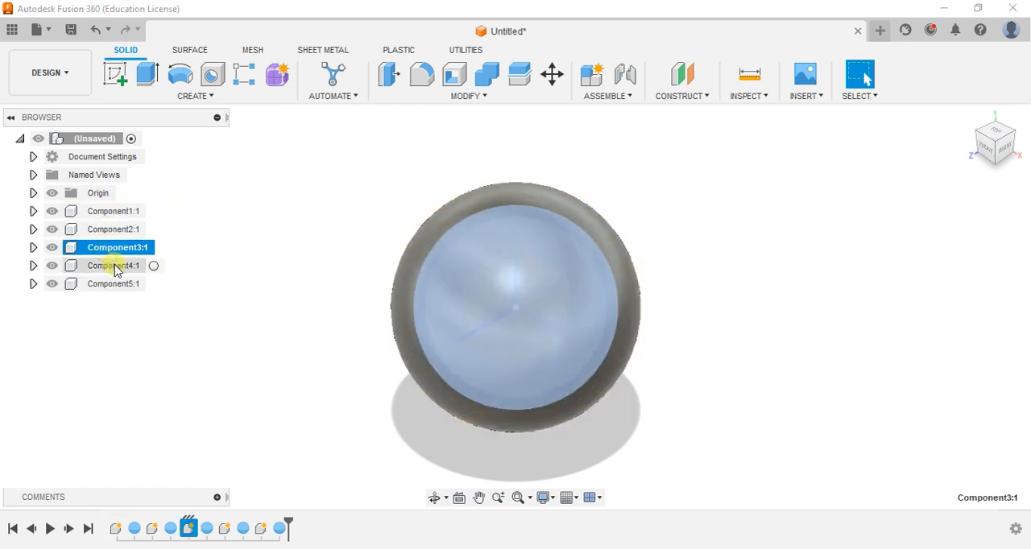
click(114, 266)
click(113, 285)
click(119, 348)
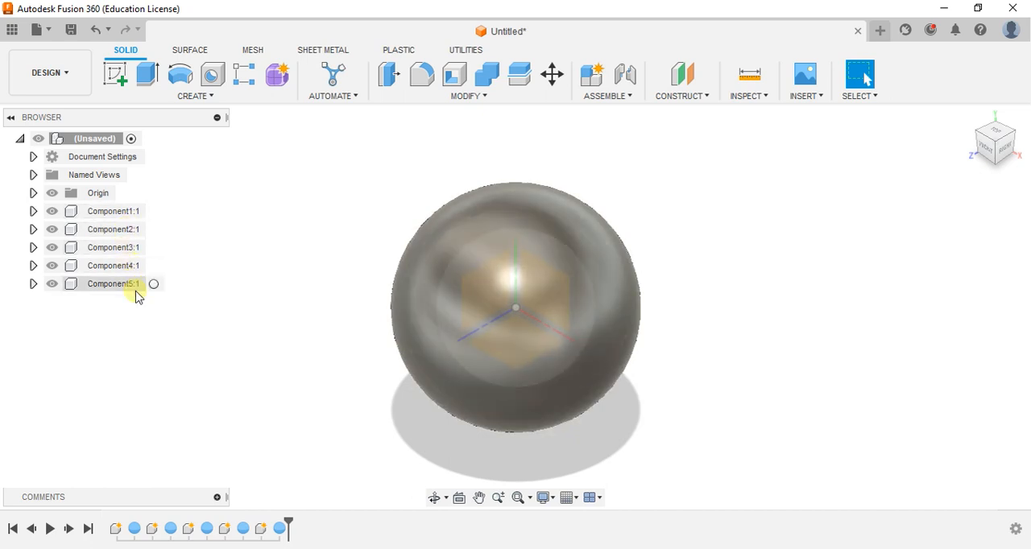
Start a sketch on the horizontal origin plane and draw a center rectangle about 186 mm long from the origin, extending past both sides of the spheres
scroll(306, 319, down, 3)
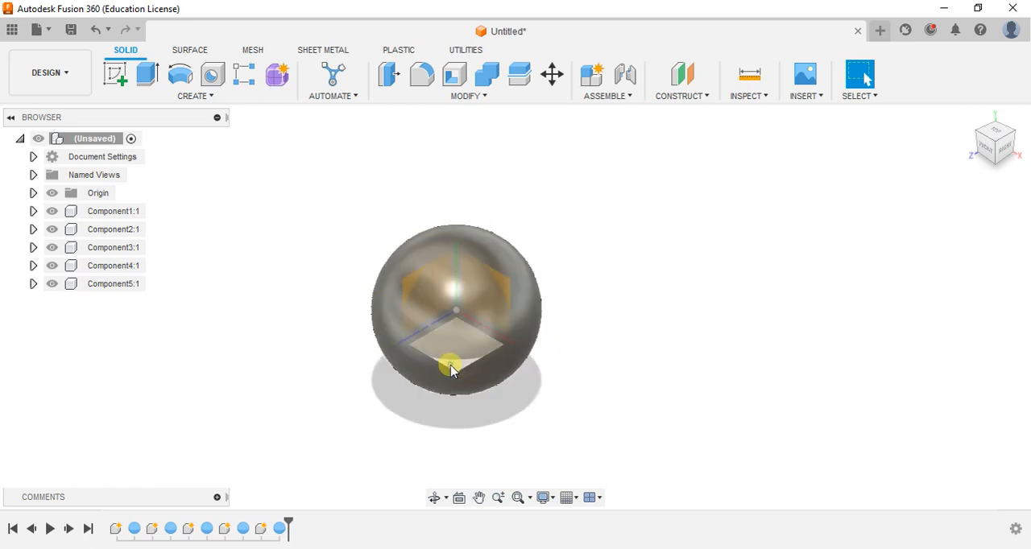
click(115, 75)
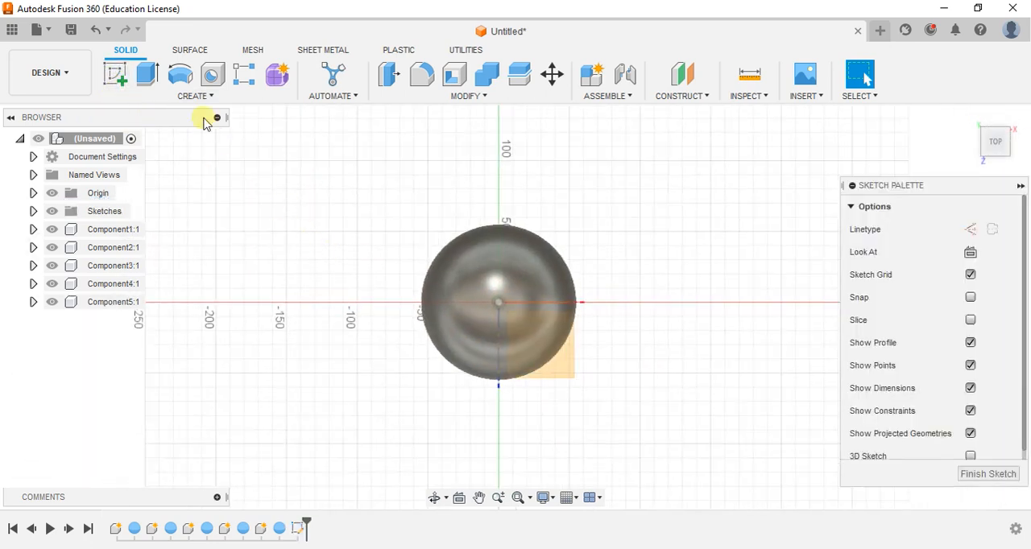
click(146, 74)
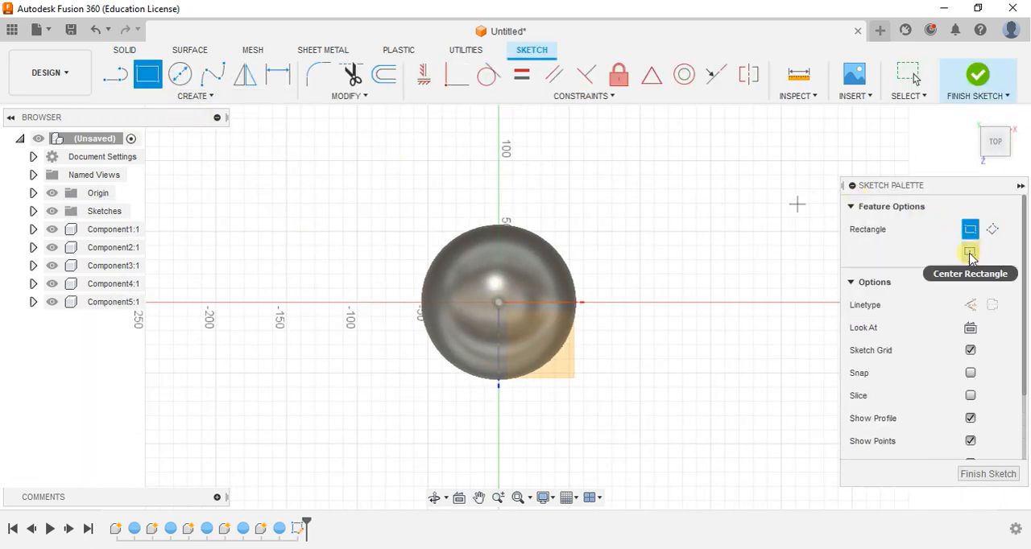
click(971, 253)
click(498, 302)
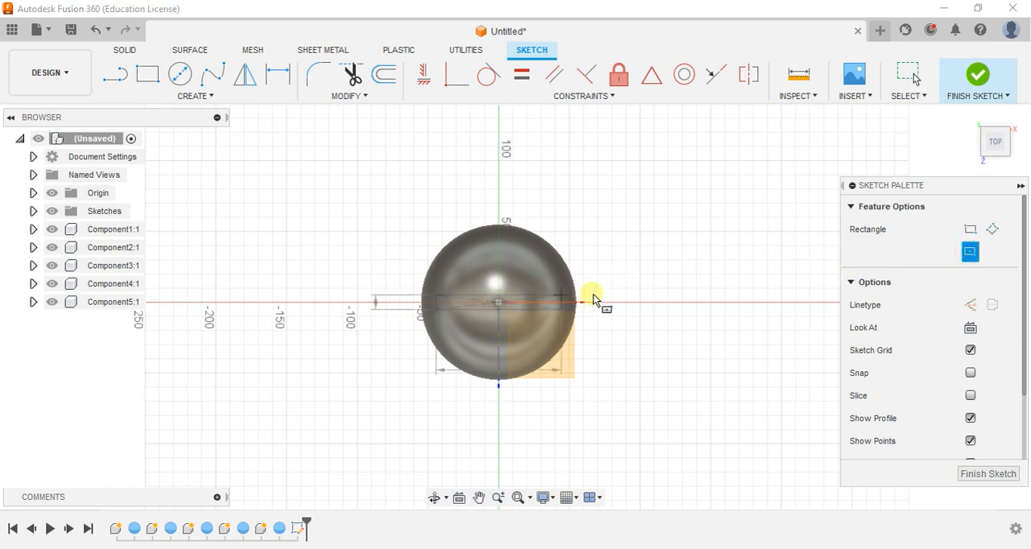
click(628, 289)
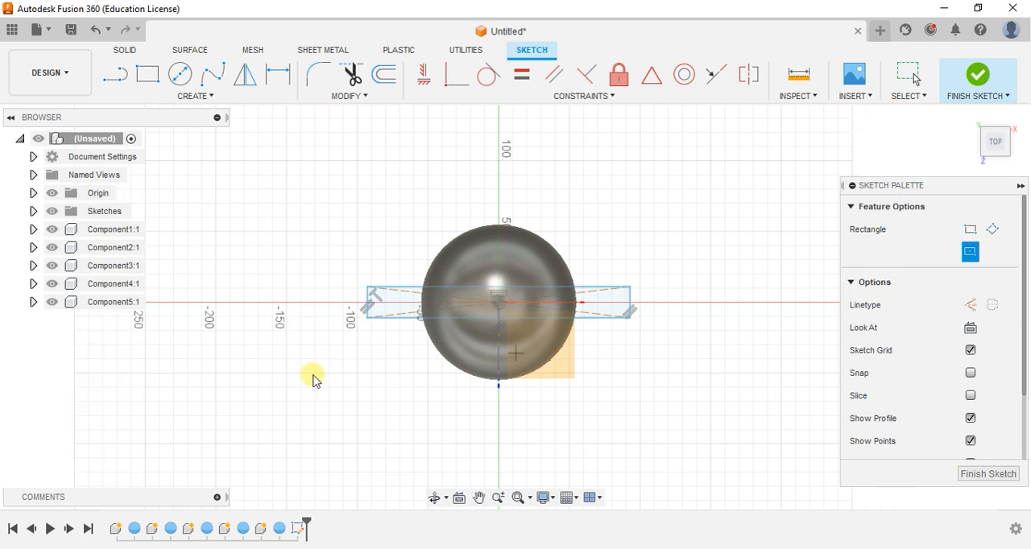
key(Escape)
Dimension the long side of the centred rectangle and set it to 180 mm
key(d)
click(407, 288)
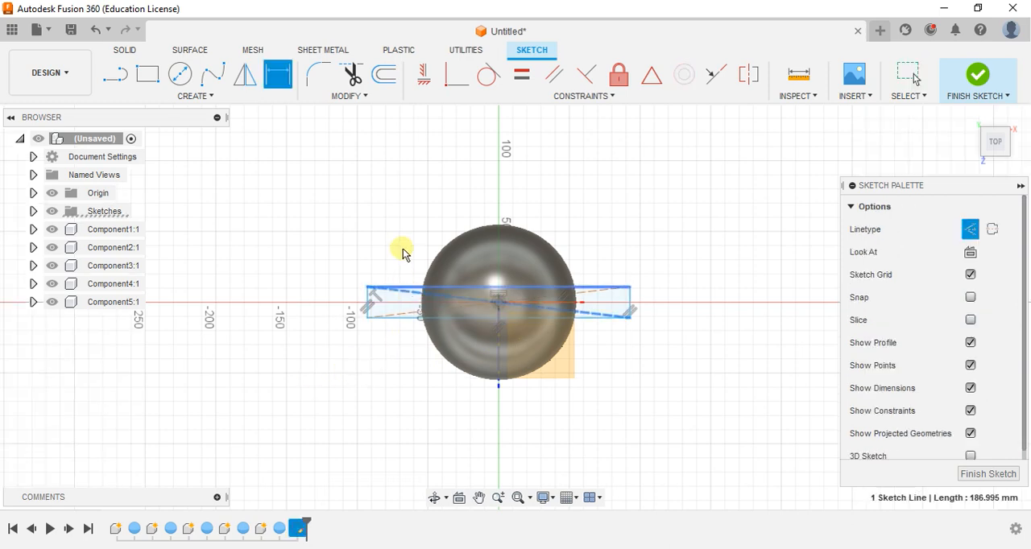
key(Escape)
key(d)
click(404, 288)
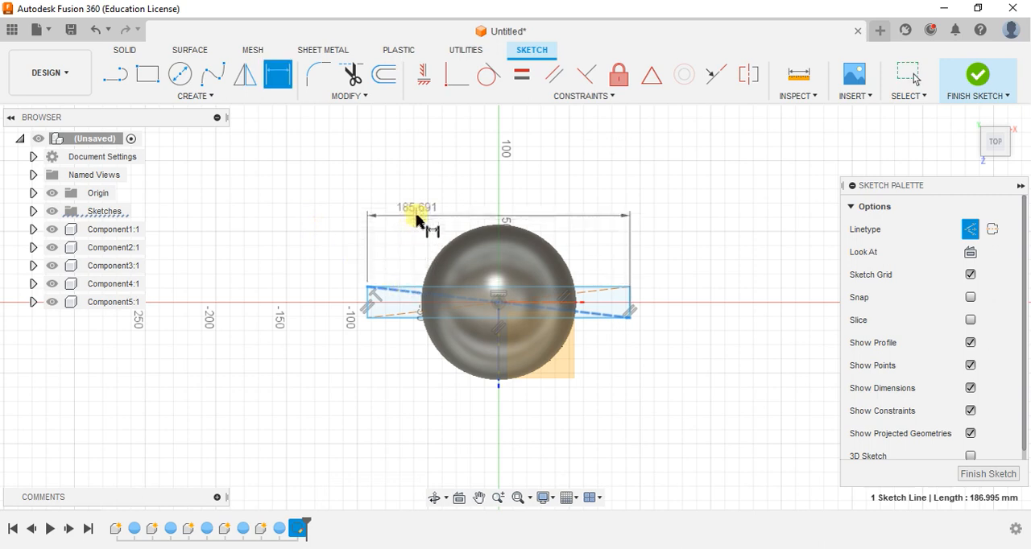
click(455, 223)
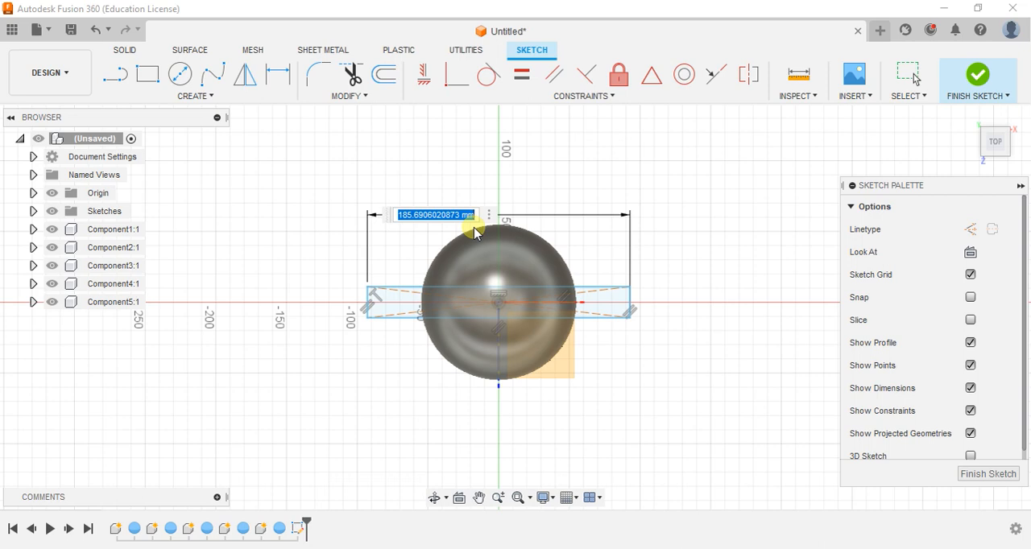
text(1)
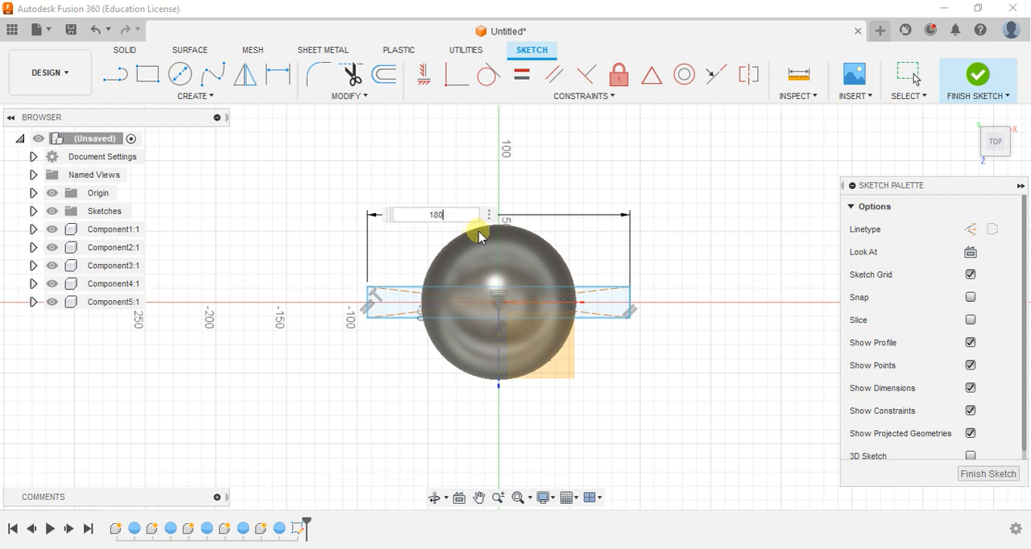
text(80)
key(Return)
Dimension the short side of the centred rectangle and set it to 8 mm
scroll(654, 337, up, 3)
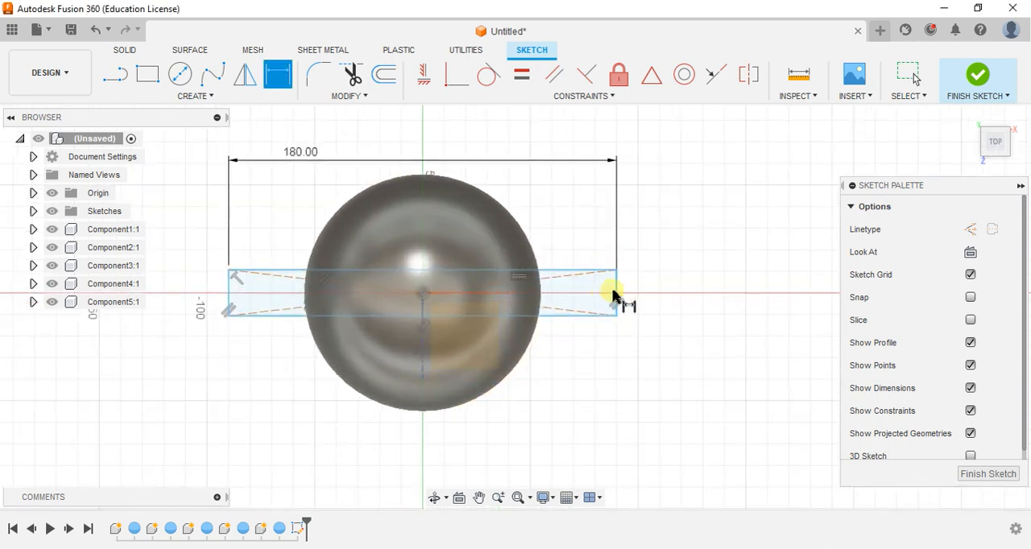
click(612, 295)
click(664, 297)
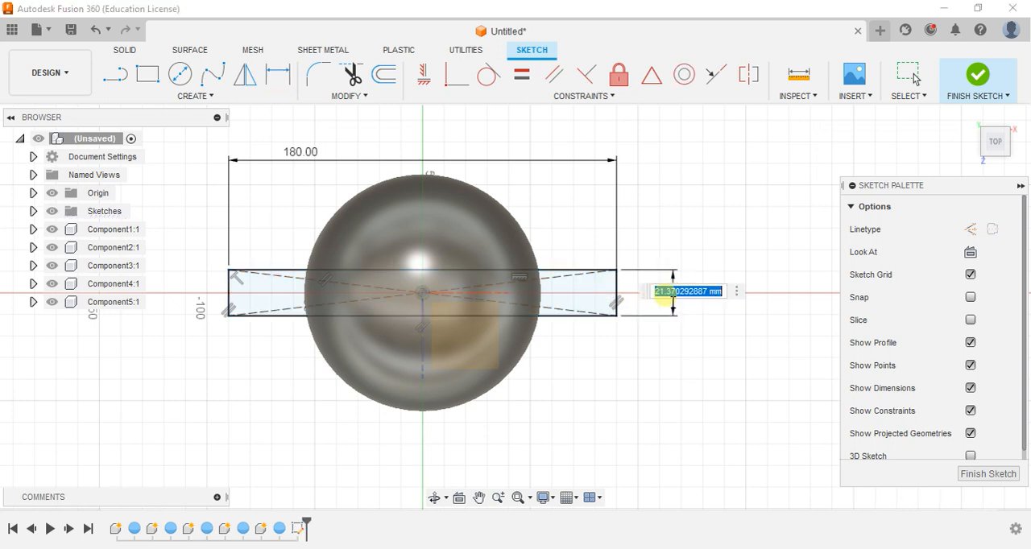
text(8)
key(Return)
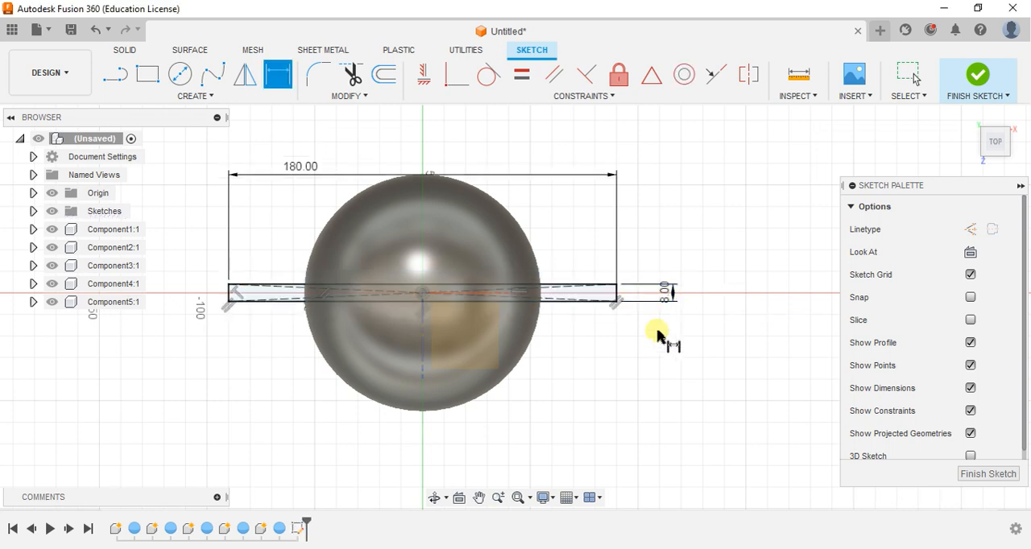
scroll(655, 338, down, 2)
key(Escape)
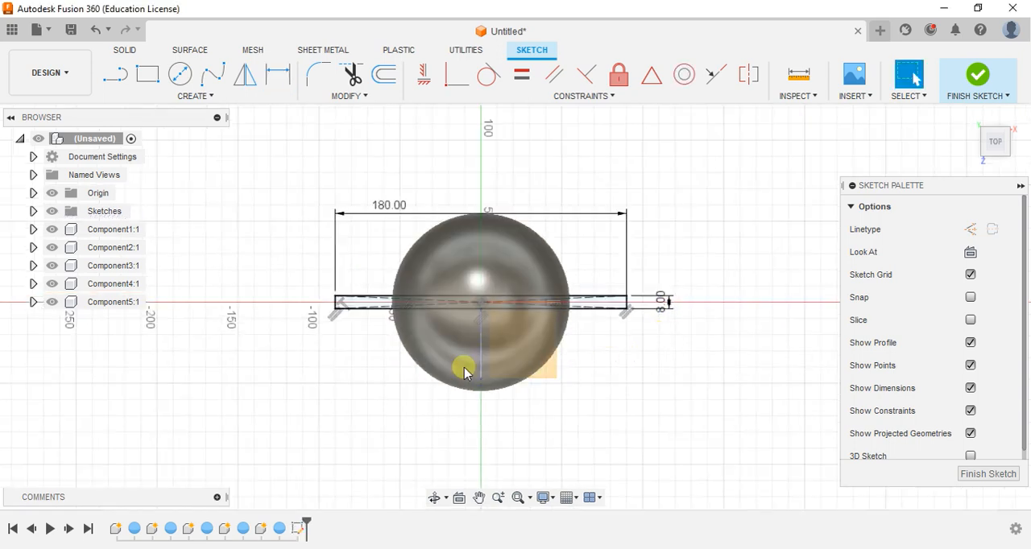
Draw a rectangle about 222 mm wide enclosing the spheres and the slim rectangle, stretch its upper edge farther out, and finish the sketch
click(147, 74)
click(307, 208)
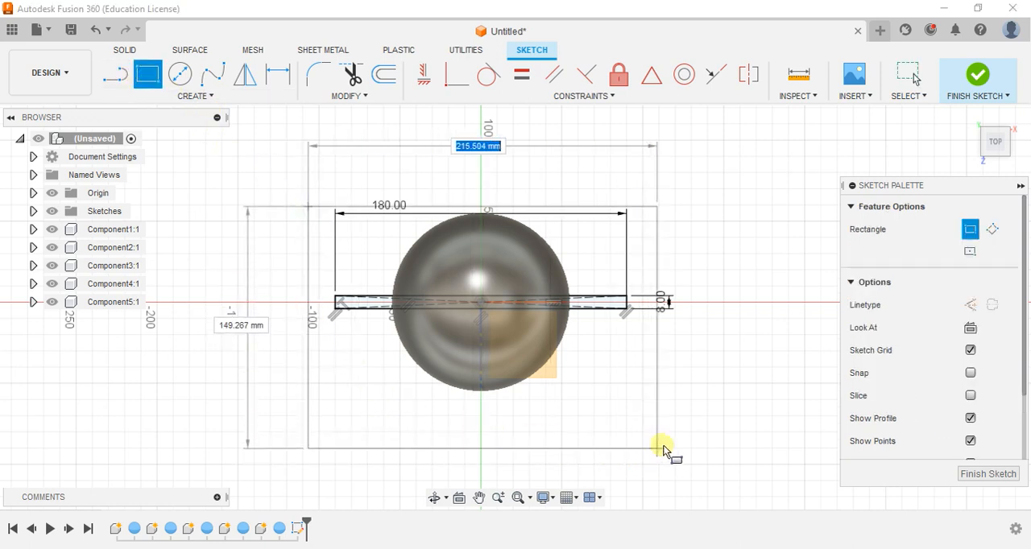
click(669, 433)
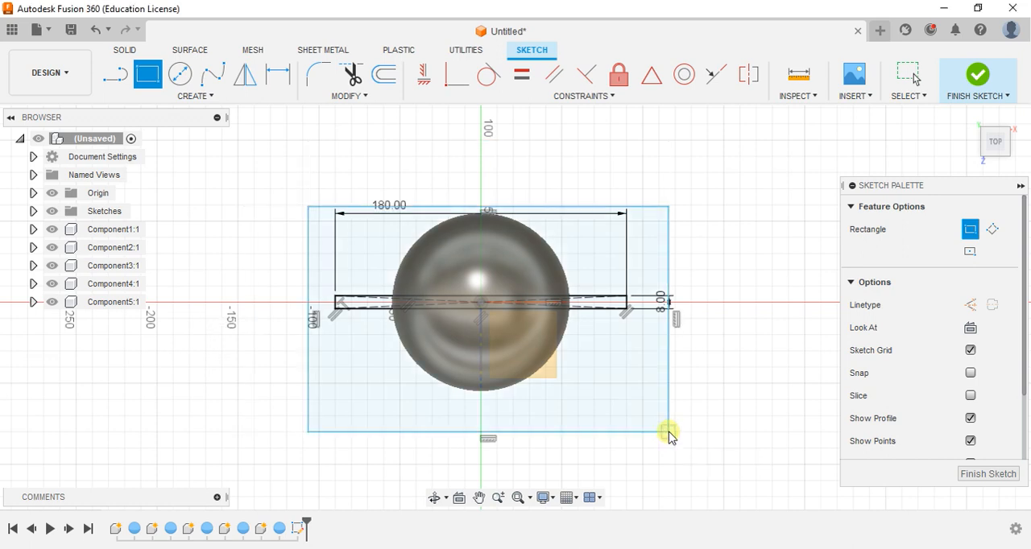
key(Escape)
drag(520, 202, 524, 180)
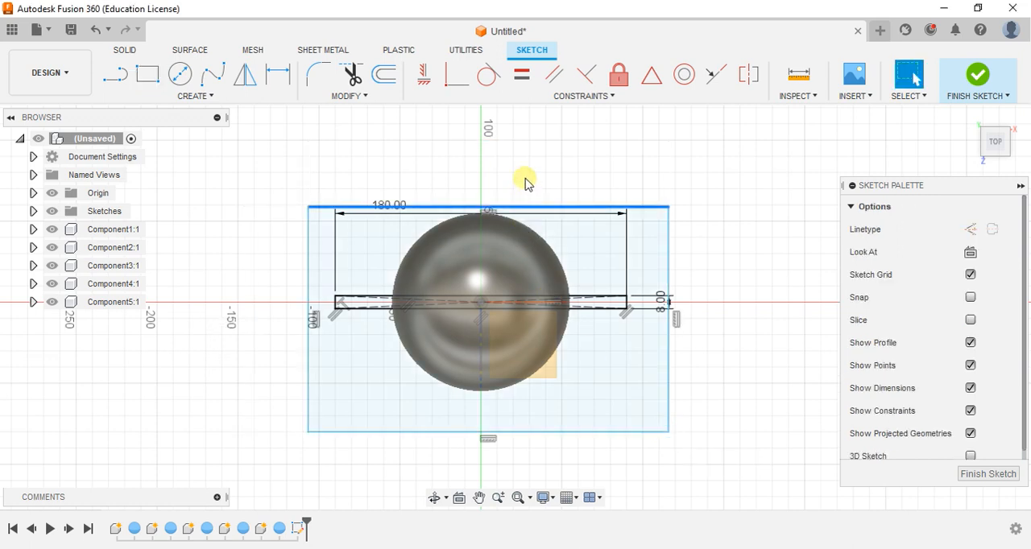
click(984, 78)
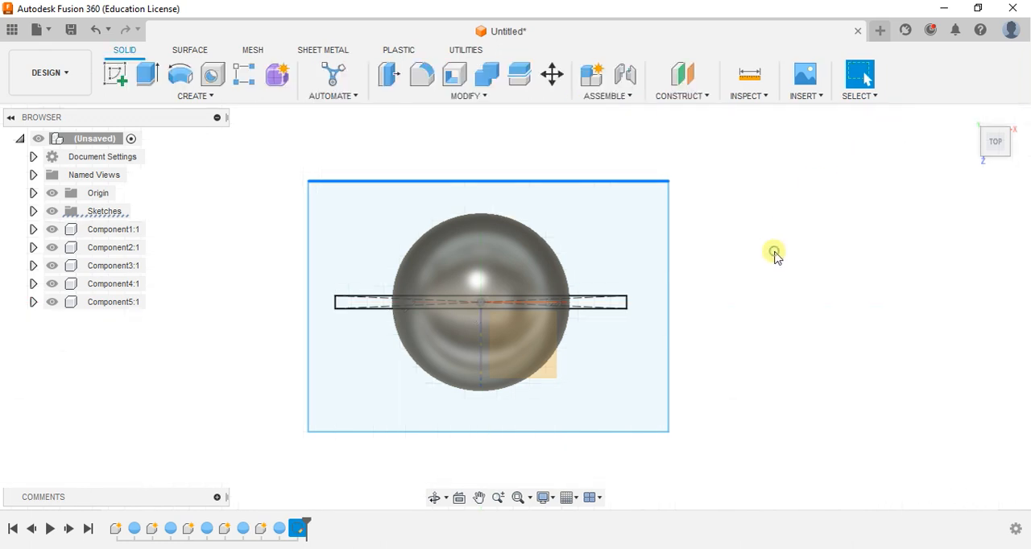
Cut all spheres with a symmetric 90 mm extrusion of the area surrounding the slim rectangle, and hide the origin
mouse_move(260, 362)
shift+middle_down()
mouse_move(265, 294)
mouse_move(240, 255)
mouse_move(242, 265)
shift+middle_up()
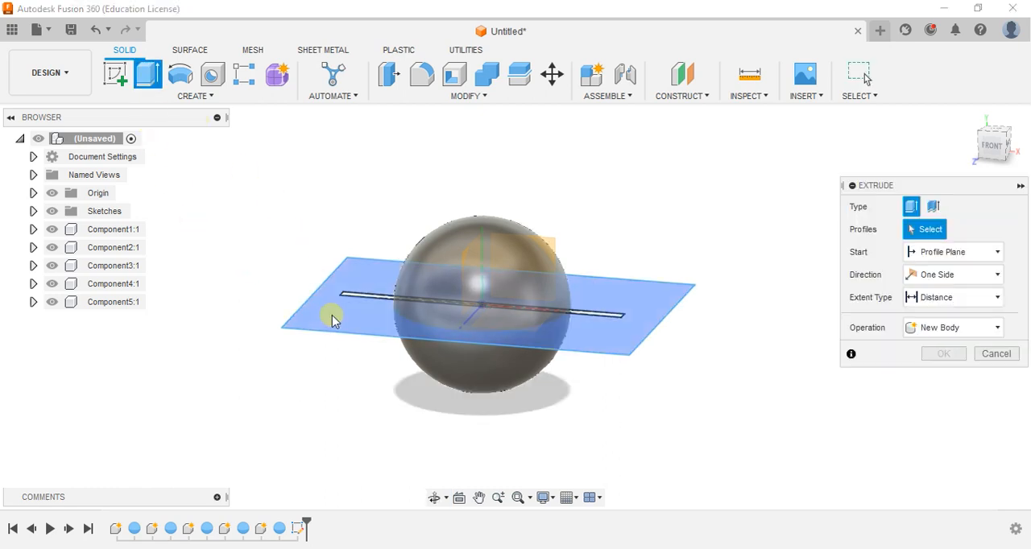
click(636, 306)
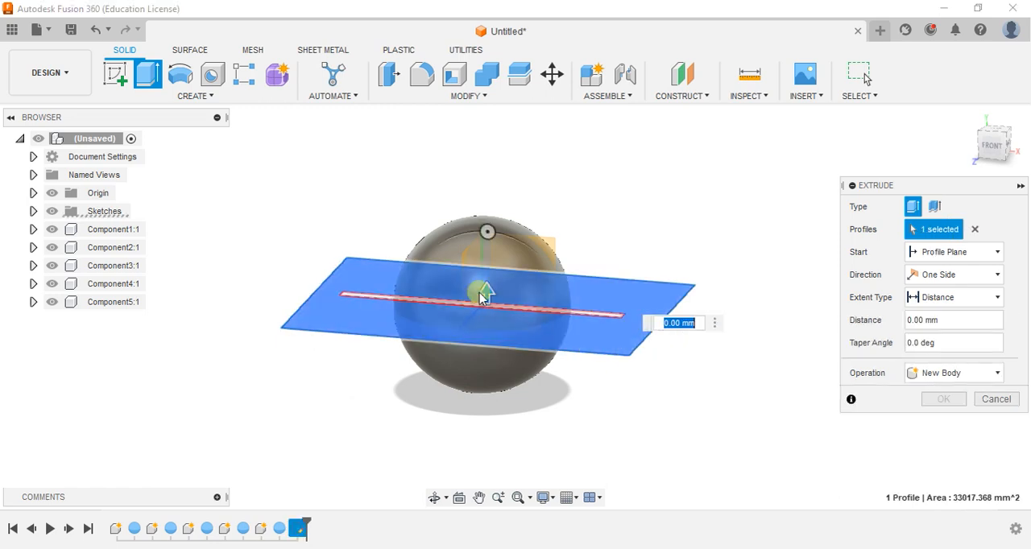
drag(482, 293, 488, 157)
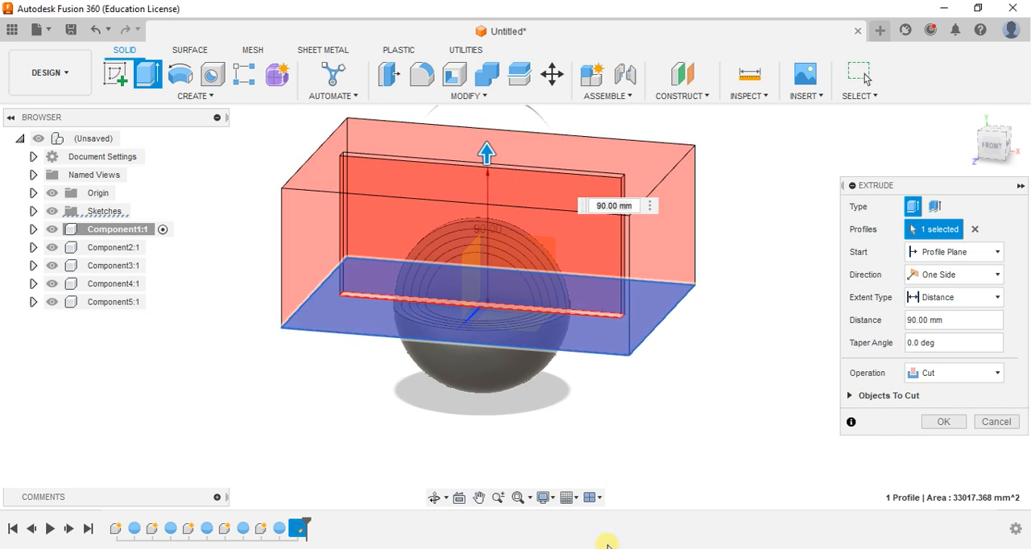
click(951, 275)
click(944, 329)
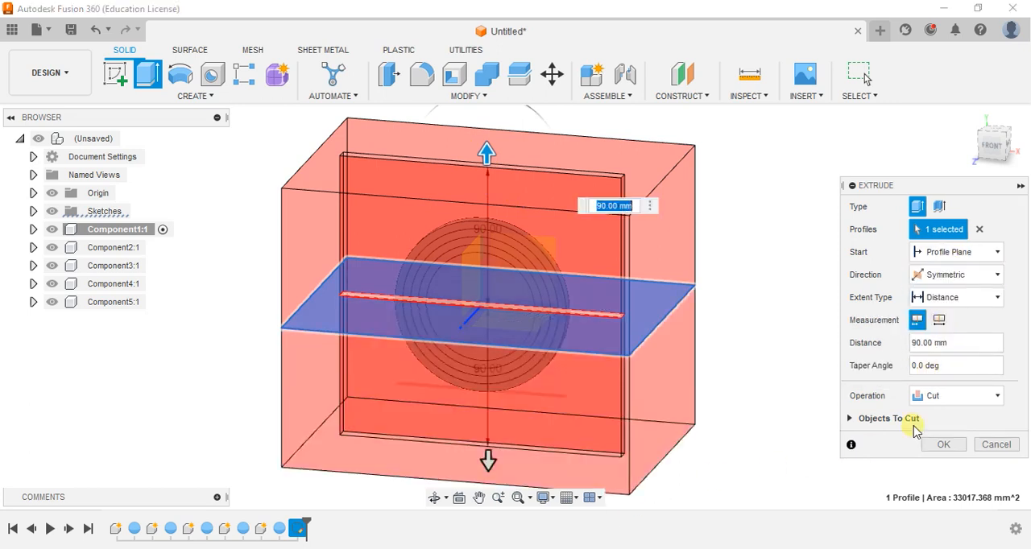
click(946, 448)
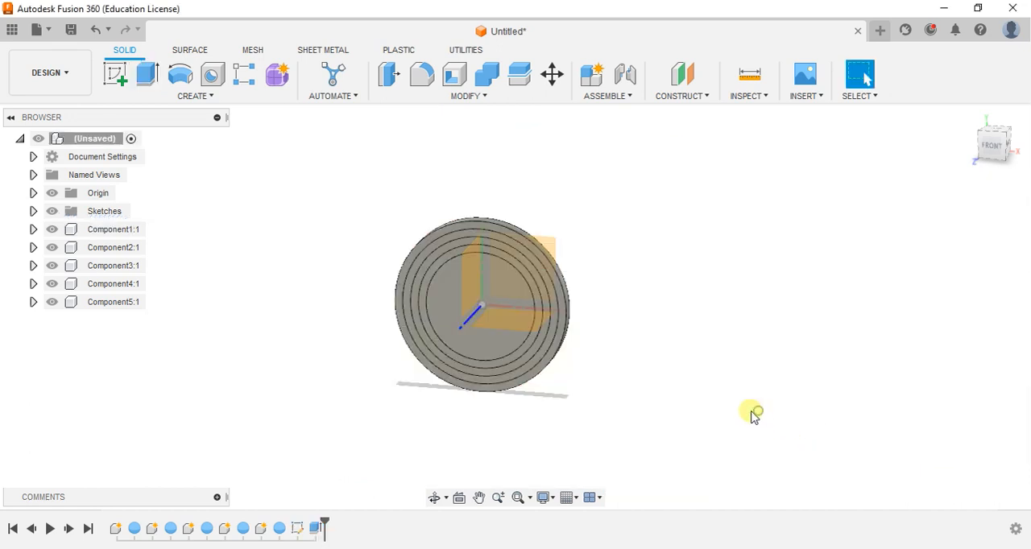
shift+middle_drag(753, 415, 586, 393)
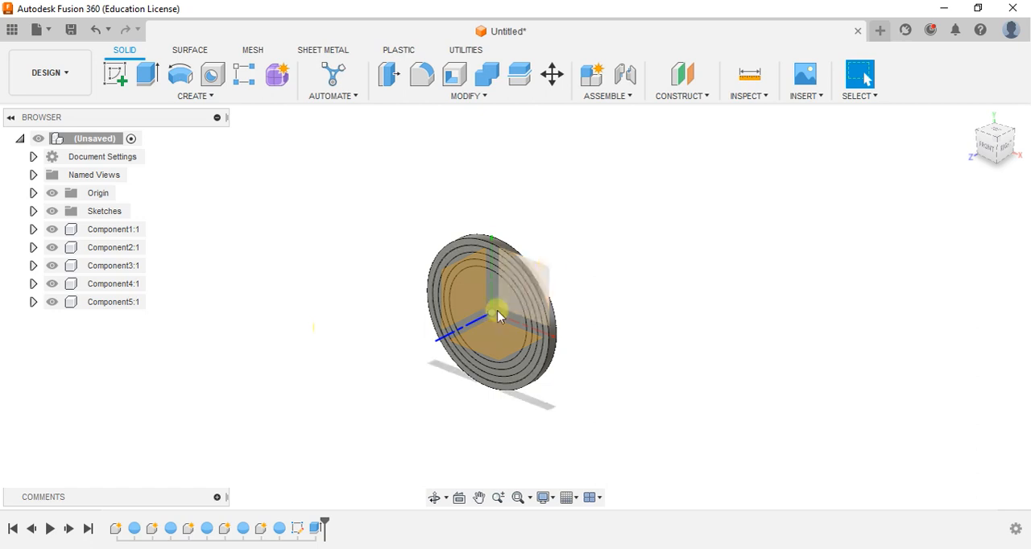
click(52, 193)
Pull the outermost disc out of the nested set and undo the move
drag(456, 322, 387, 338)
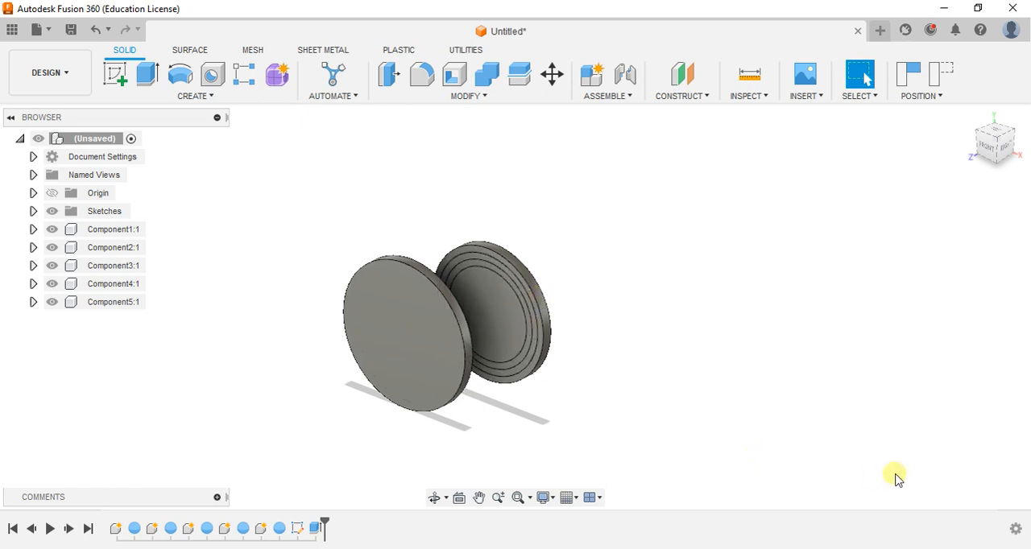
key(ctrl+z)
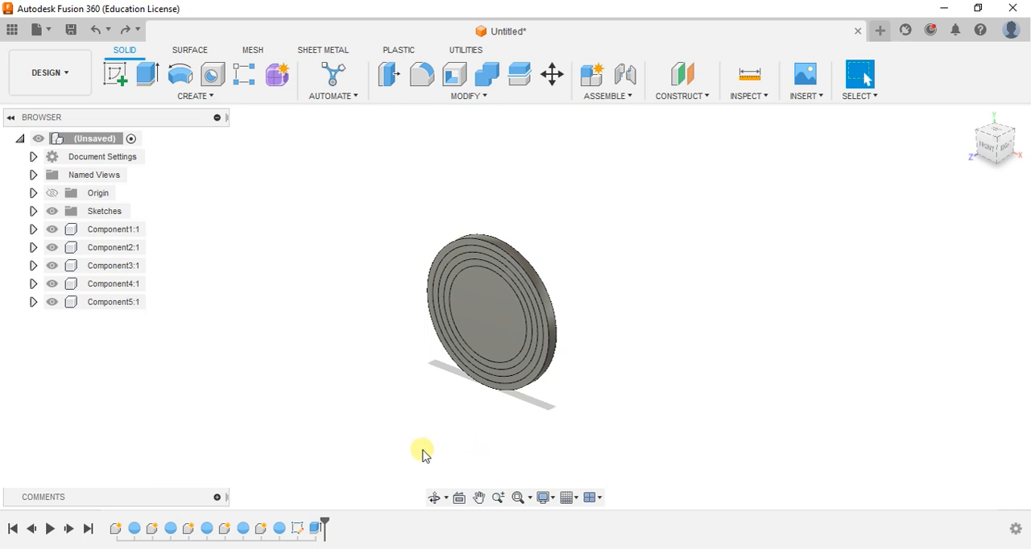
click(52, 302)
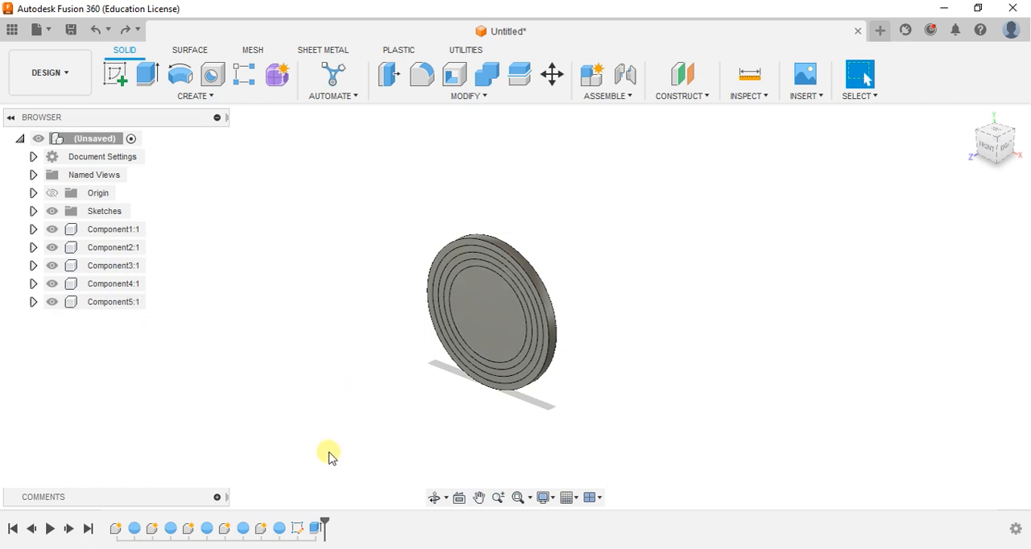
Turn on component color cycling and hide Component2 to Component5, leaving only the outermost disc shown
key(shift+n)
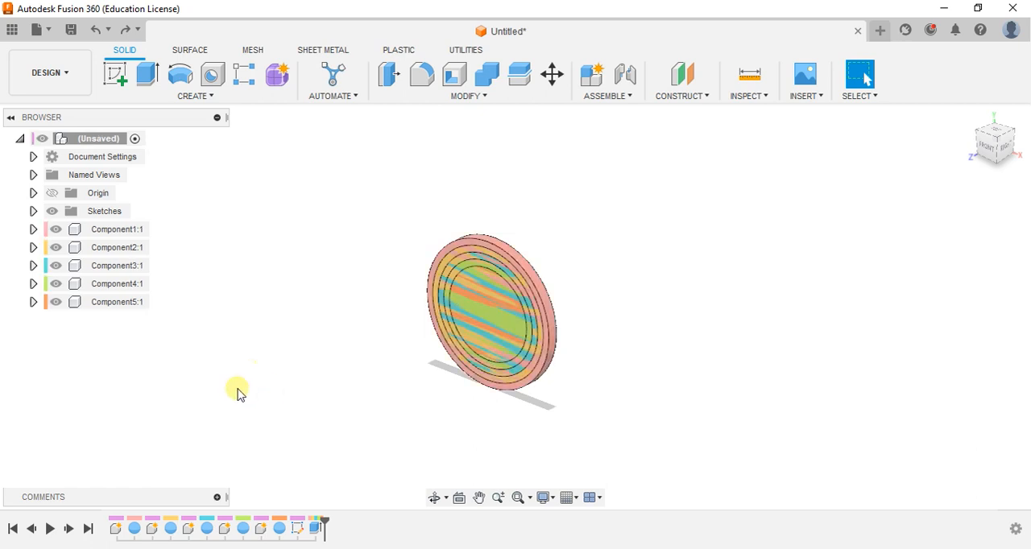
click(56, 302)
click(55, 284)
click(55, 266)
click(56, 248)
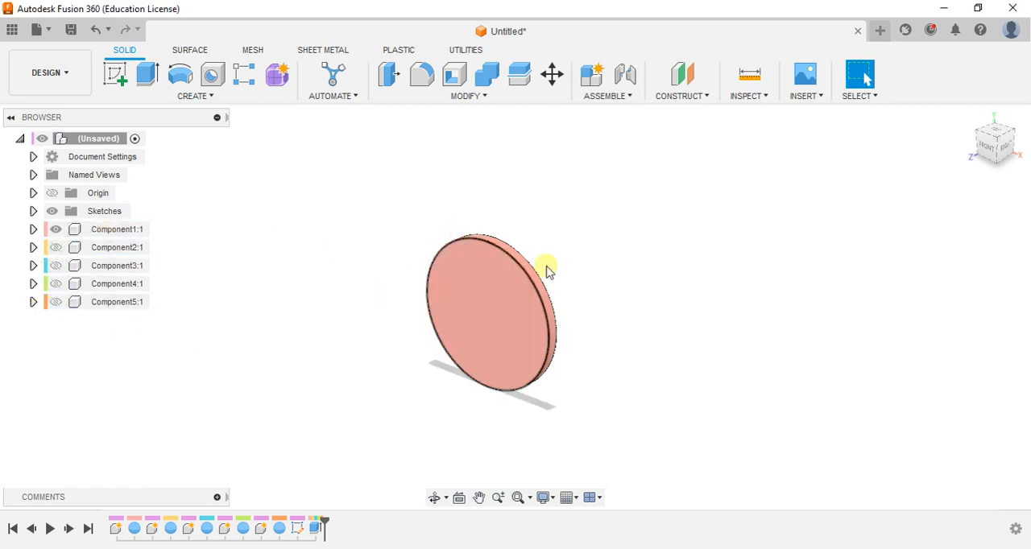
Shell Component1 with an inside thickness of 2 mm, removing both flat faces to form a ring
scroll(649, 286, up, 2)
shift+middle_drag(633, 289, 448, 128)
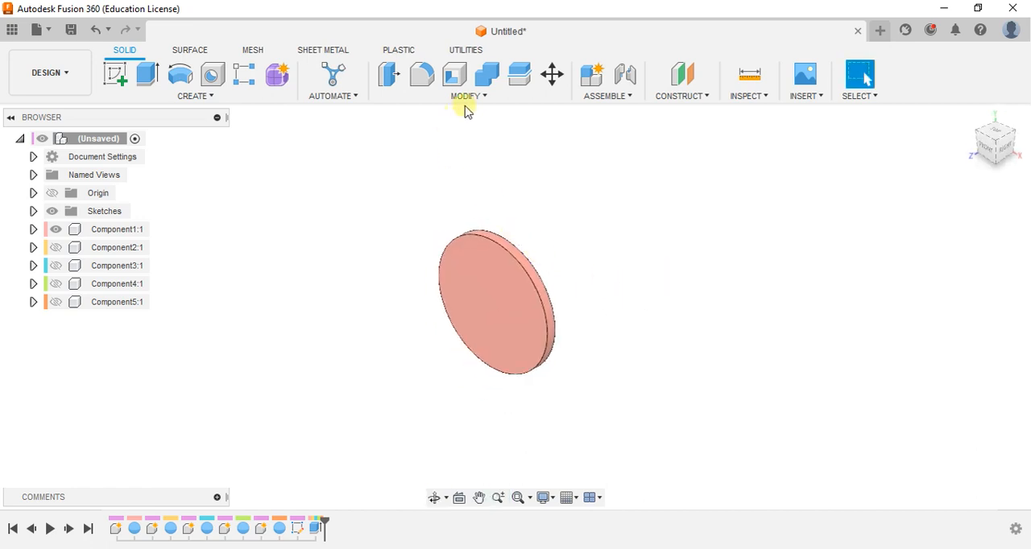
click(468, 101)
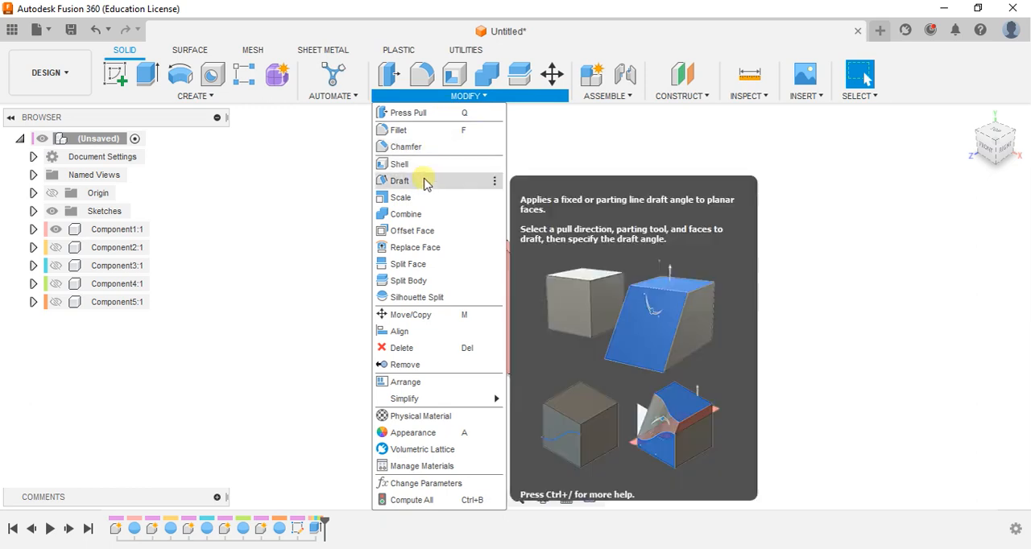
click(414, 163)
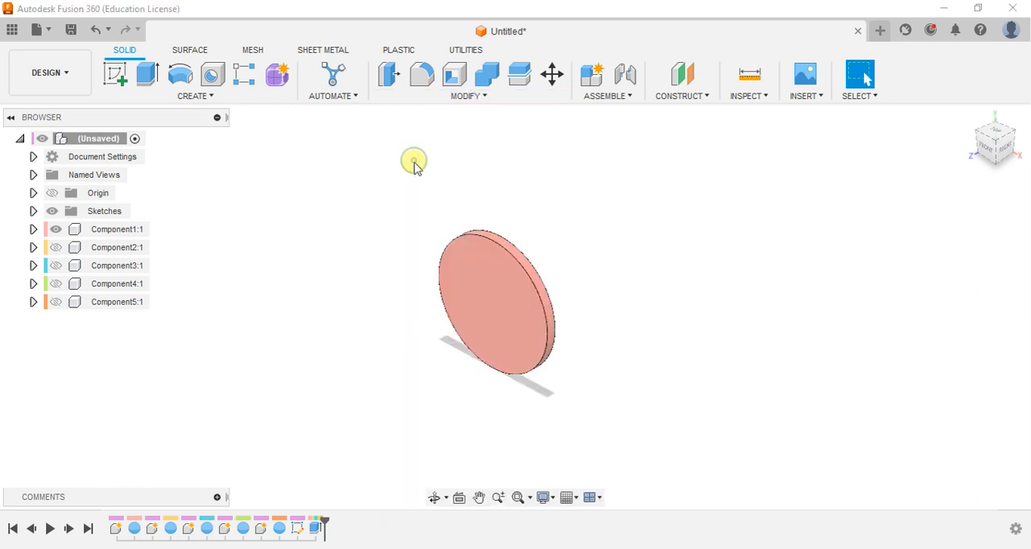
click(520, 325)
shift+middle_drag(621, 285, 490, 295)
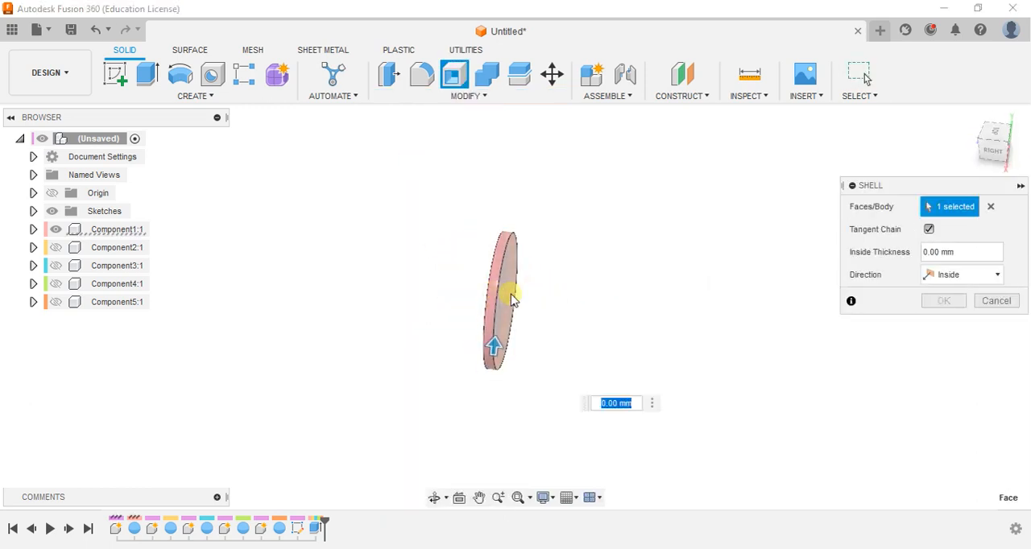
click(513, 297)
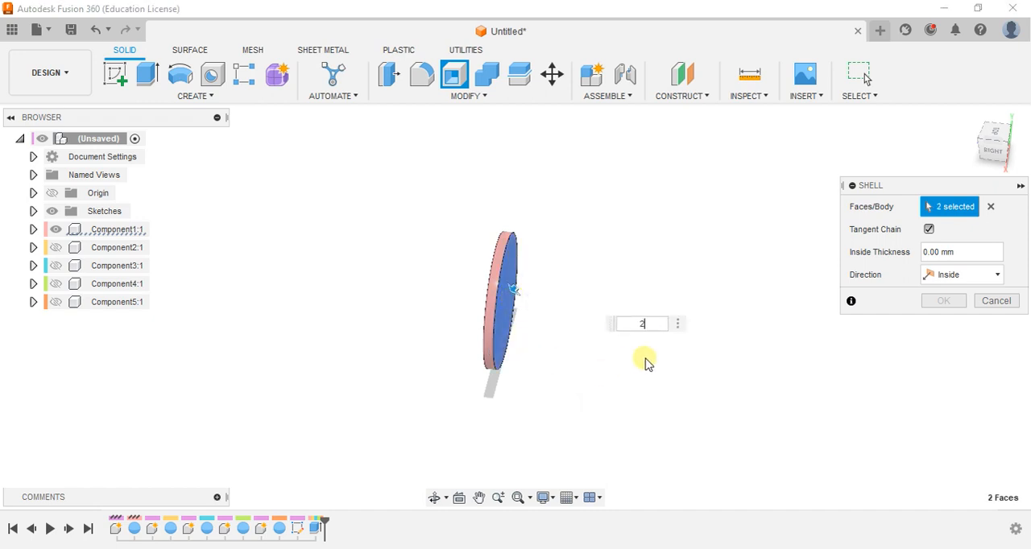
key(Return)
Show Component2 and shell it with an inside thickness of 1 mm, removing both flat faces
shift+middle_drag(411, 380, 506, 362)
click(53, 249)
click(55, 249)
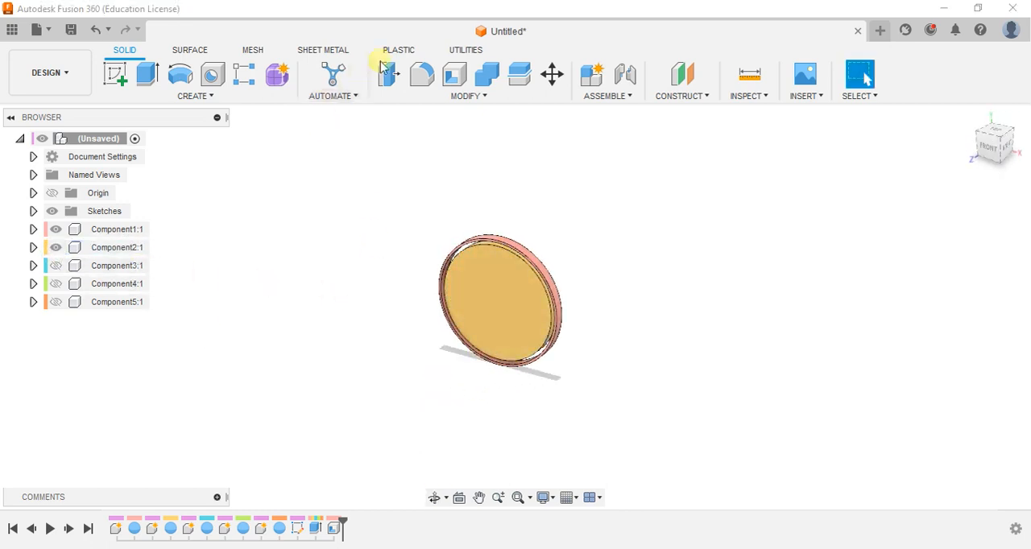
click(497, 301)
shift+middle_drag(594, 271, 495, 275)
click(490, 328)
text(1)
key(Return)
Show Component3 and shell it with an inside thickness of 2 mm, removing both flat faces
shift+middle_drag(272, 354, 347, 354)
click(56, 267)
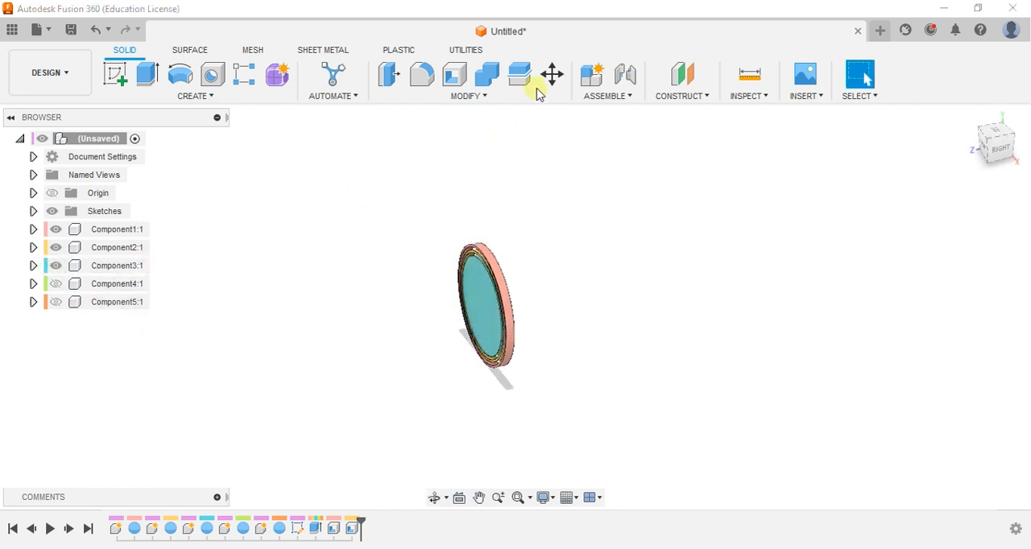
click(479, 306)
shift+middle_drag(603, 281, 483, 298)
click(484, 317)
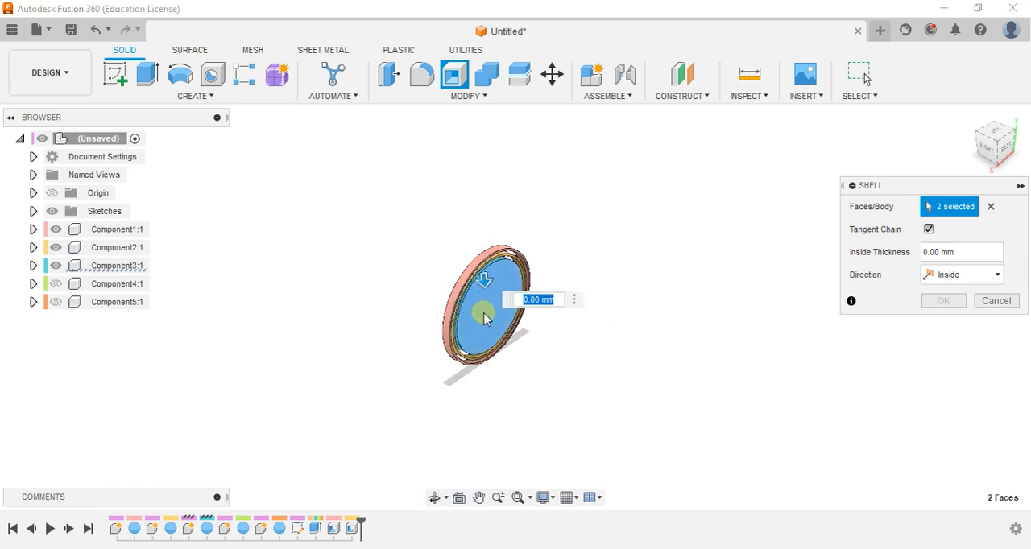
text(2)
key(Return)
Show Component4 and shell it with an inside thickness of 4 mm, removing both flat faces
shift+middle_drag(382, 361, 412, 355)
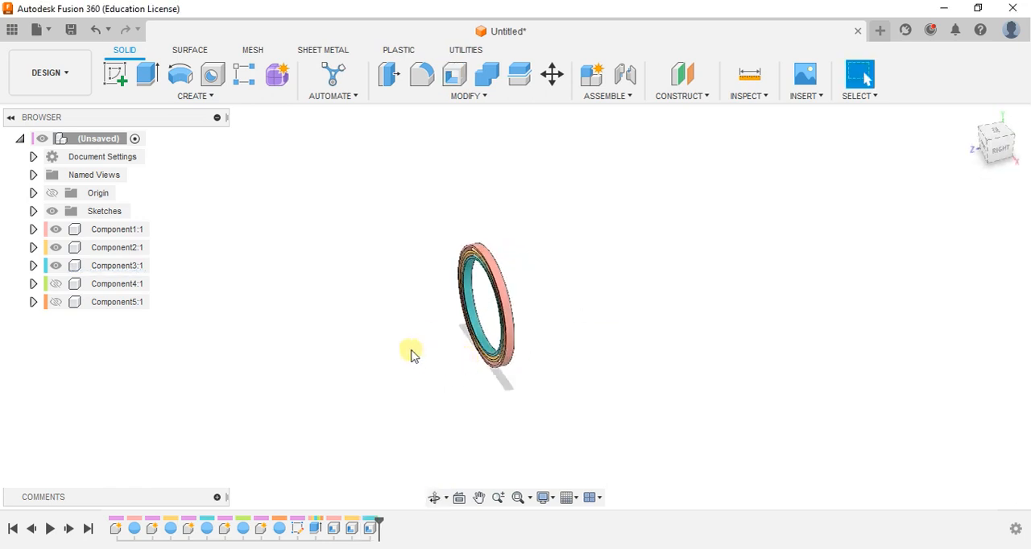
click(56, 284)
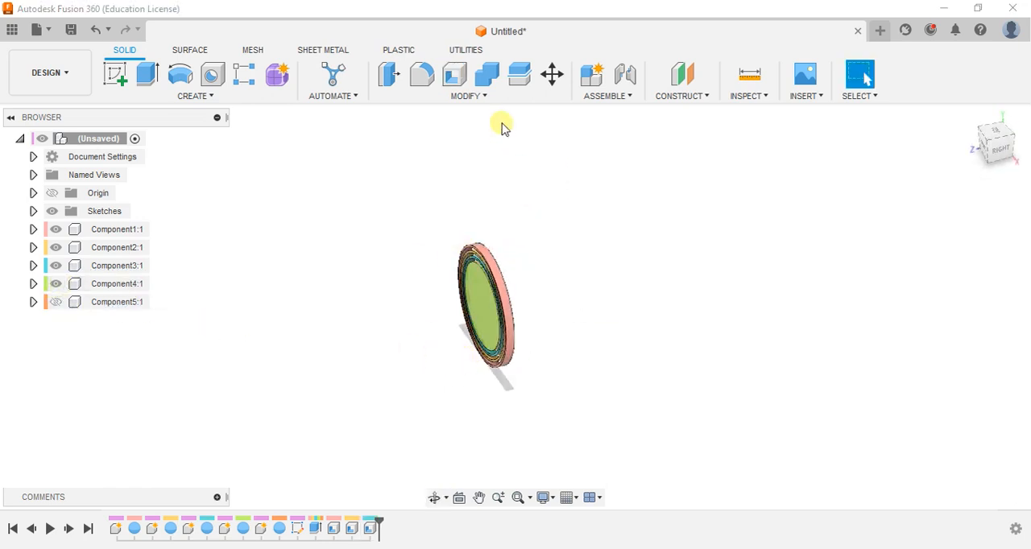
click(456, 81)
shift+middle_drag(403, 356, 472, 315)
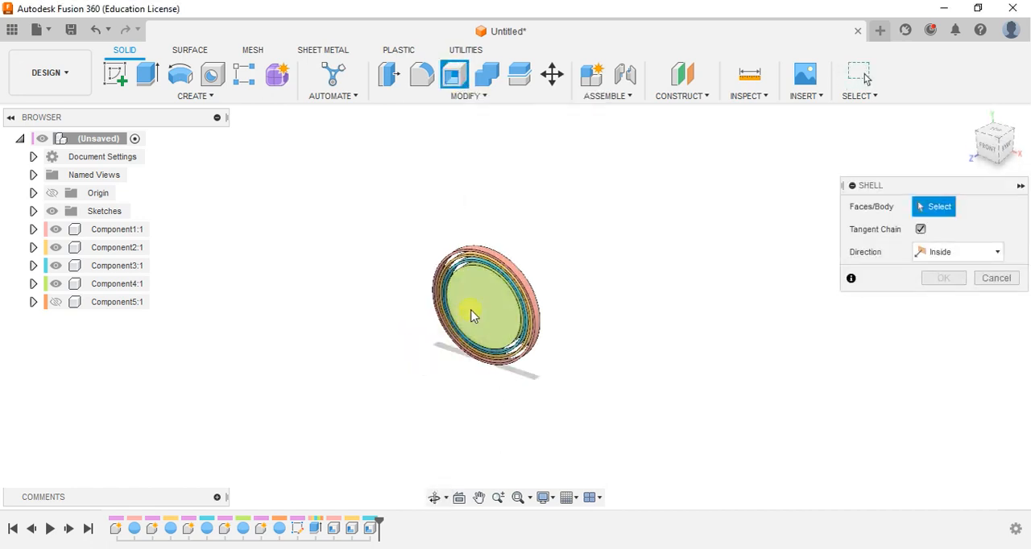
click(471, 315)
shift+middle_drag(608, 300, 504, 296)
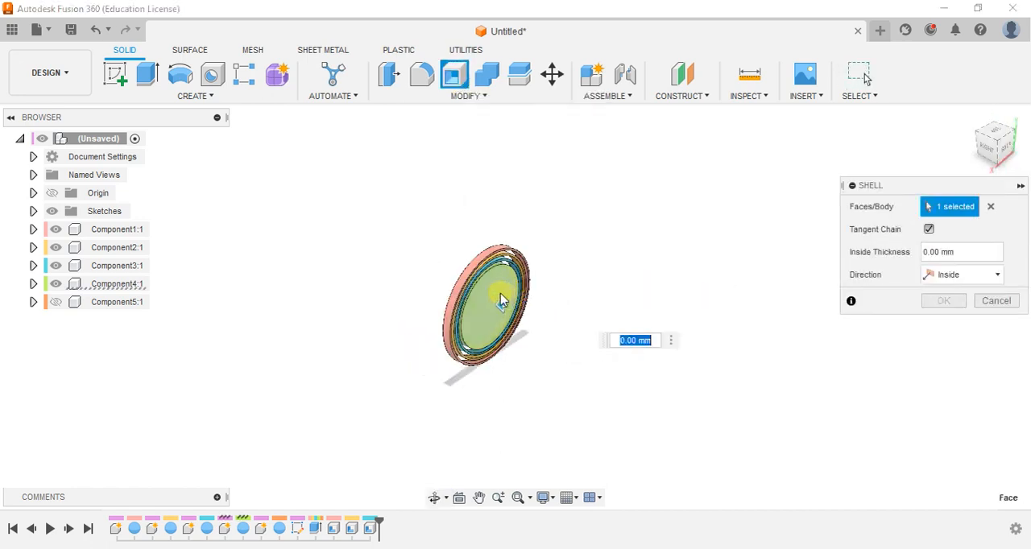
click(501, 298)
text(4)
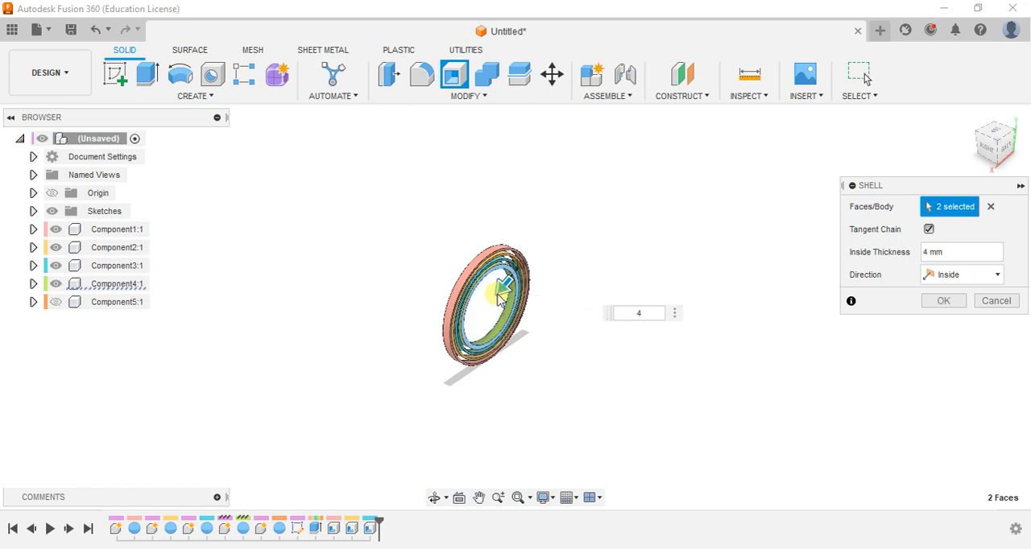
key(Return)
Show Component5 and shell it with an inside thickness of 2 mm, removing both flat faces
shift+middle_drag(339, 349, 427, 352)
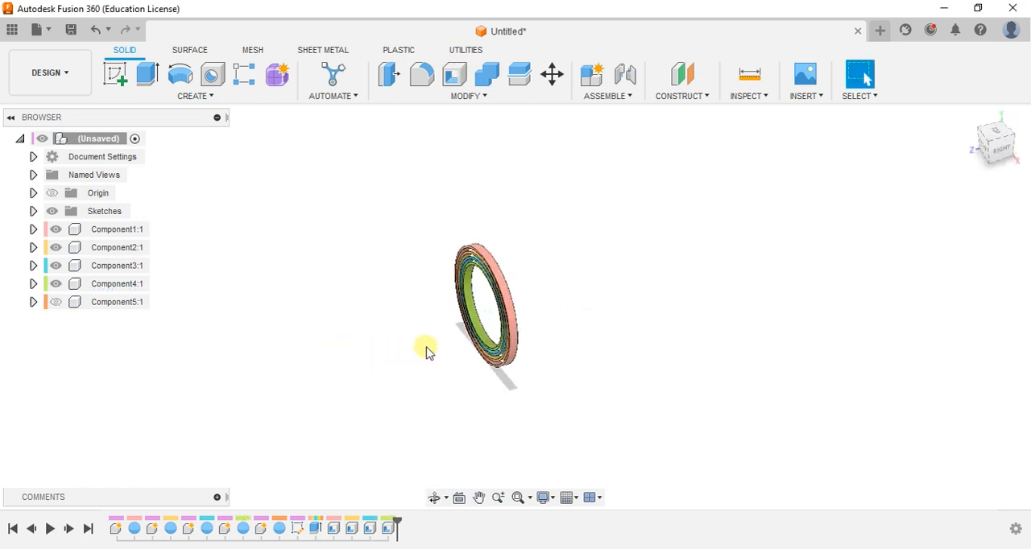
click(56, 302)
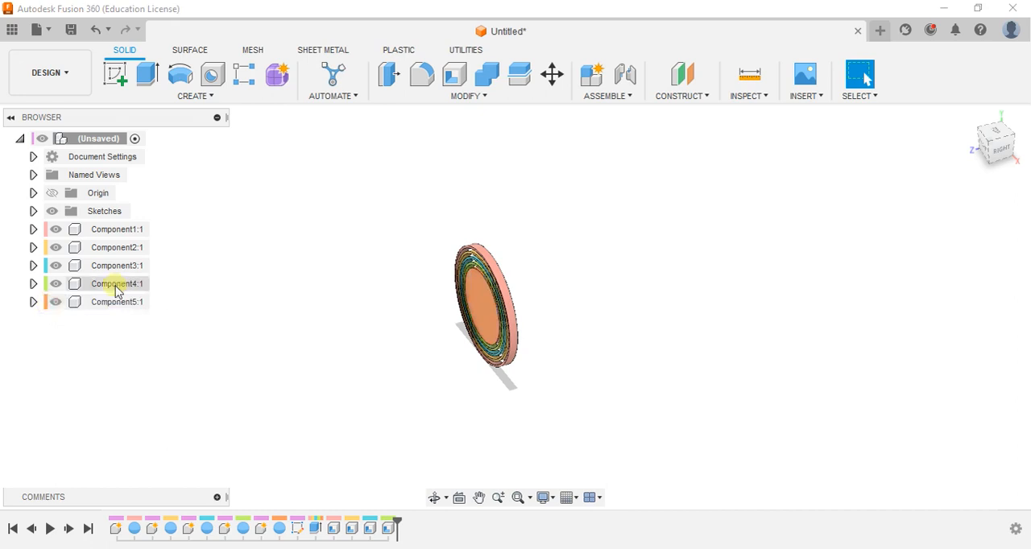
click(454, 74)
scroll(412, 320, up, 3)
click(516, 311)
shift+middle_drag(587, 301, 536, 291)
click(538, 295)
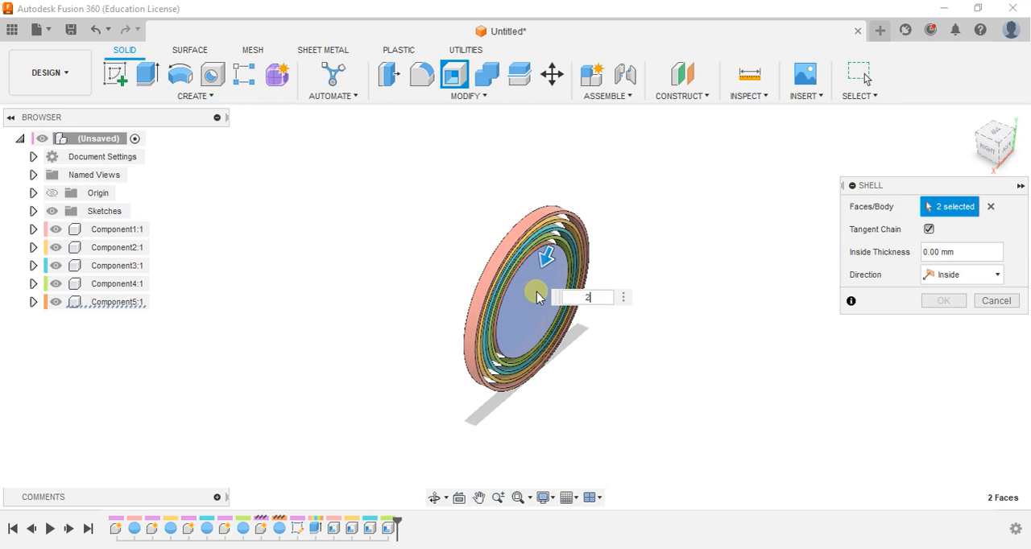
text(2)
key(Return)
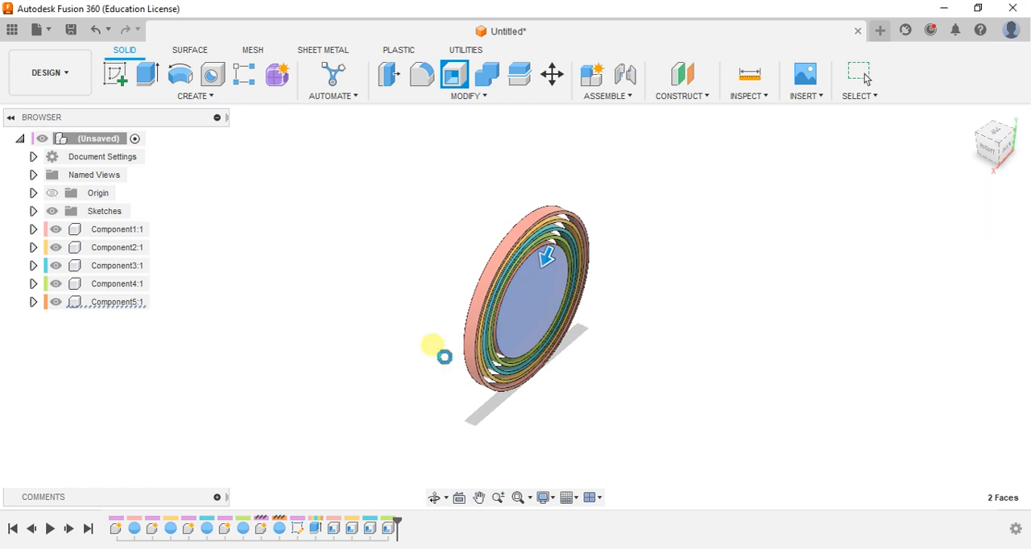
shift+middle_drag(433, 348, 568, 301)
scroll(571, 305, up, 5)
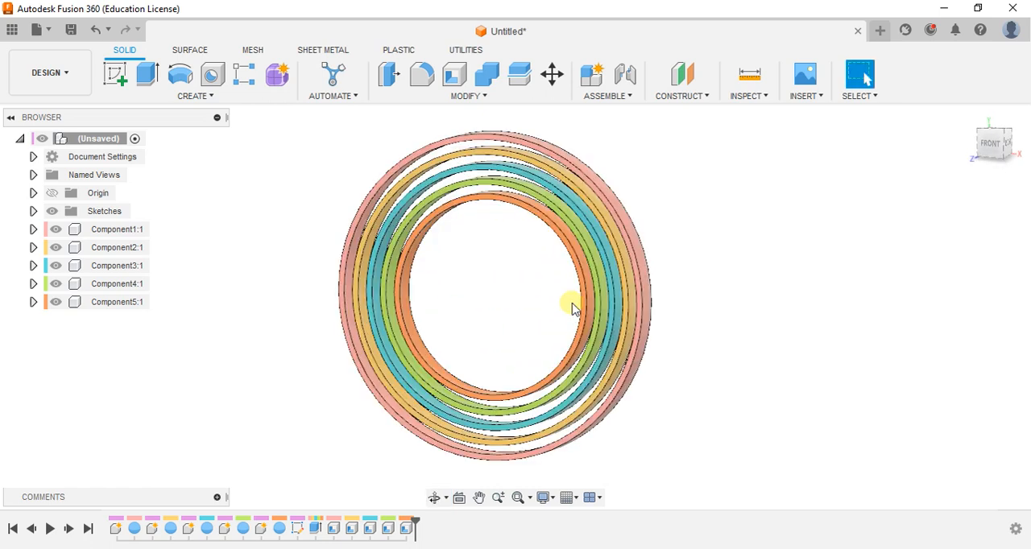
scroll(571, 306, down, 3)
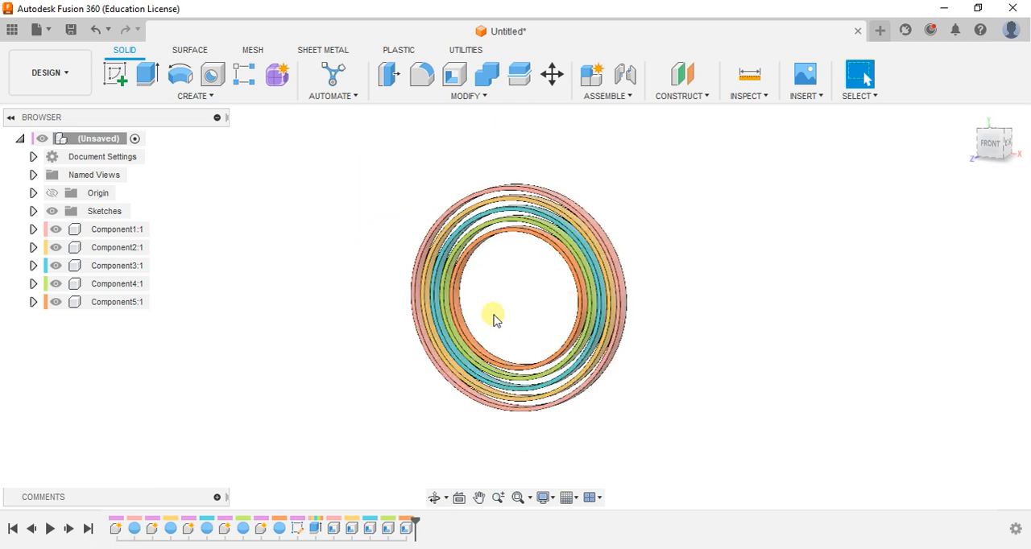
Sketch a tall rectangle on the front plane over the rings and dimension its left edge 10 mm from the origin
click(115, 77)
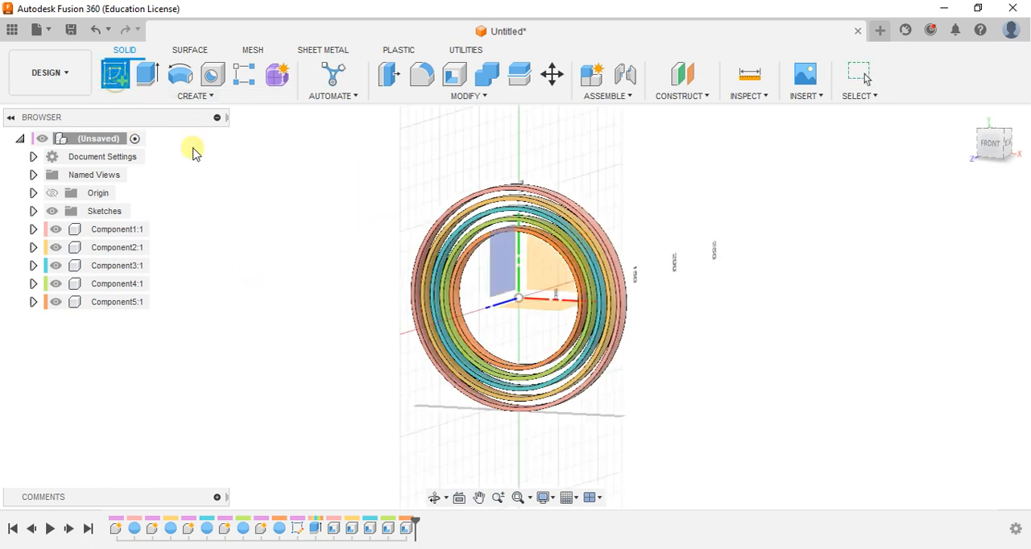
click(547, 276)
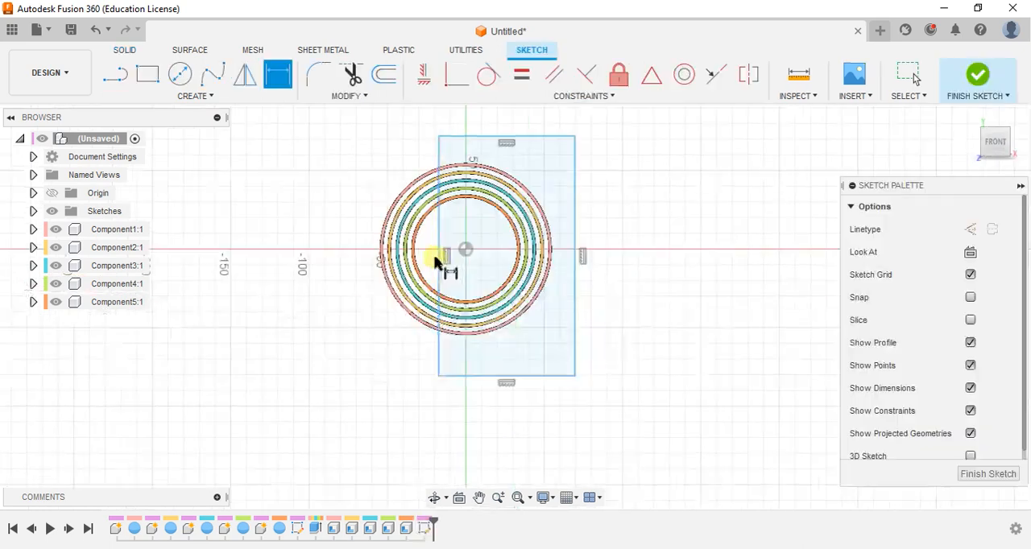
click(440, 258)
click(467, 252)
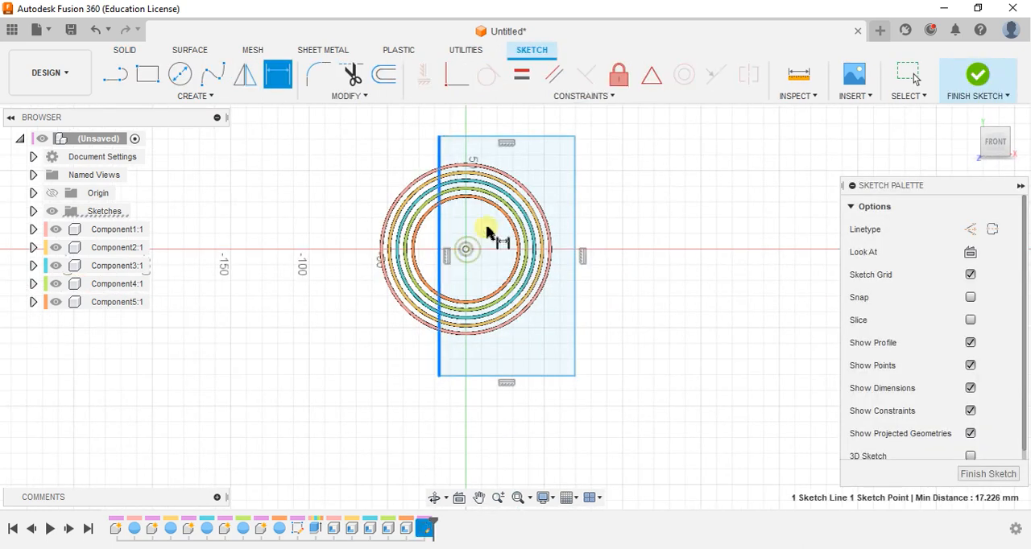
click(638, 163)
text(10)
key(Return)
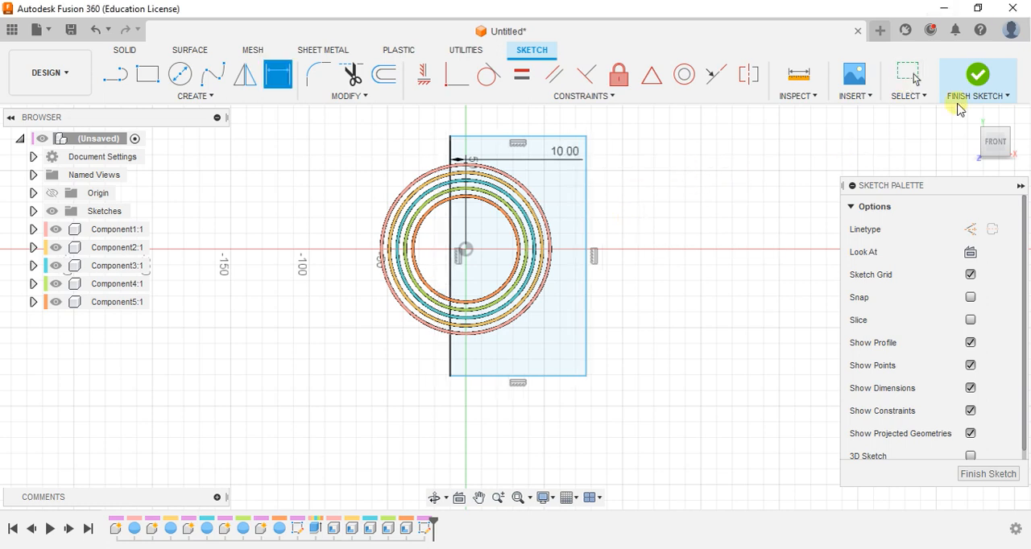
click(994, 76)
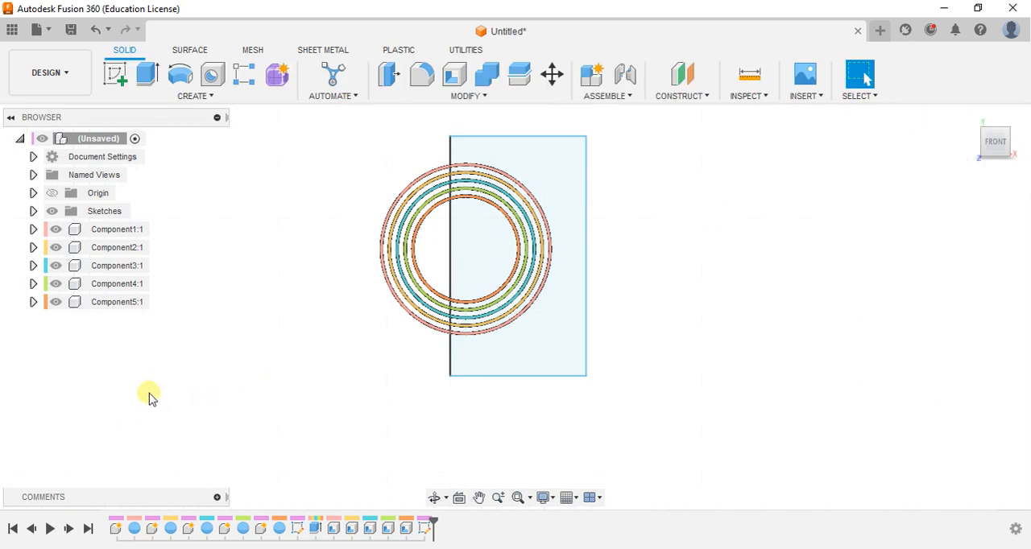
Hide Component2 to Component5, leaving only the outermost ring shown with the rectangle sketch
click(59, 253)
click(57, 250)
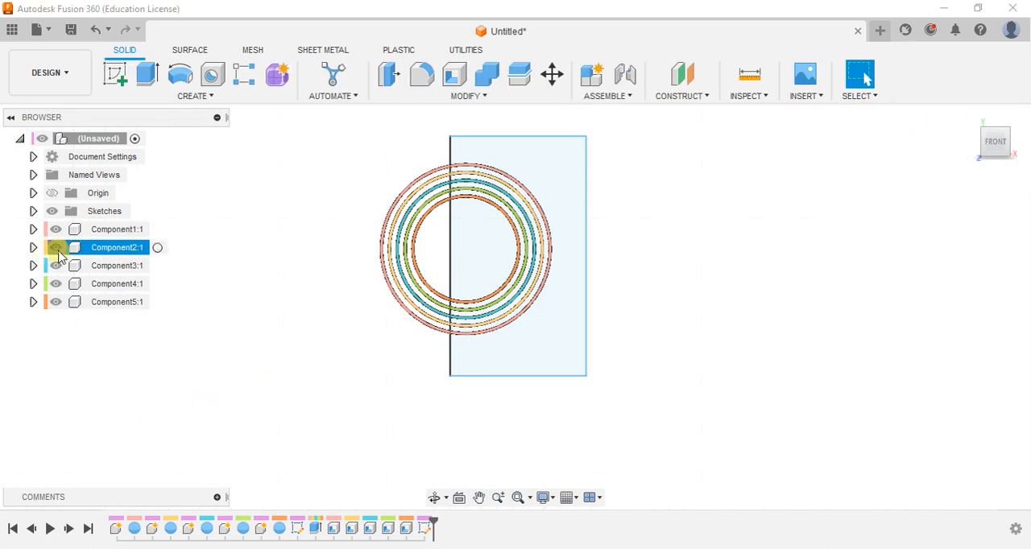
click(55, 266)
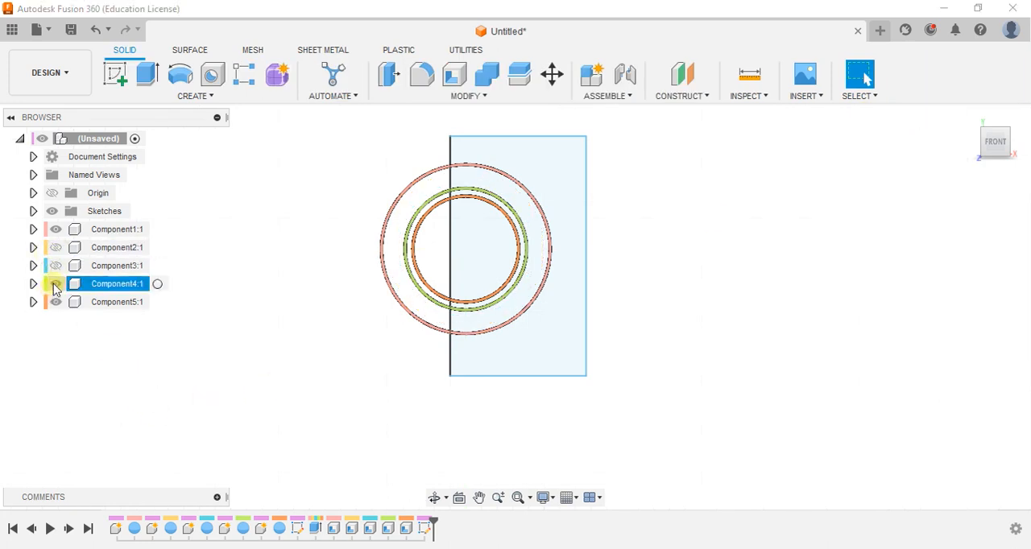
click(55, 284)
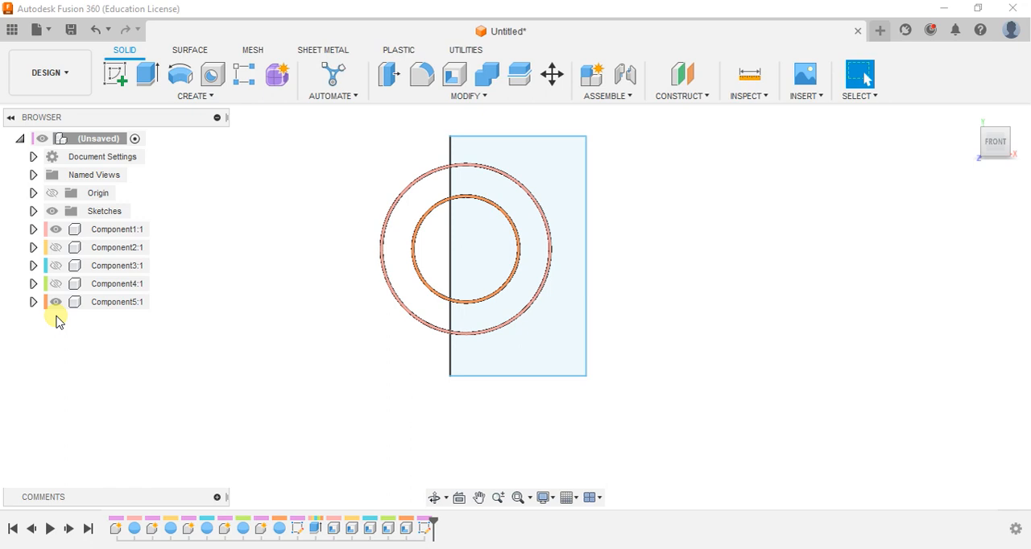
click(55, 284)
click(55, 285)
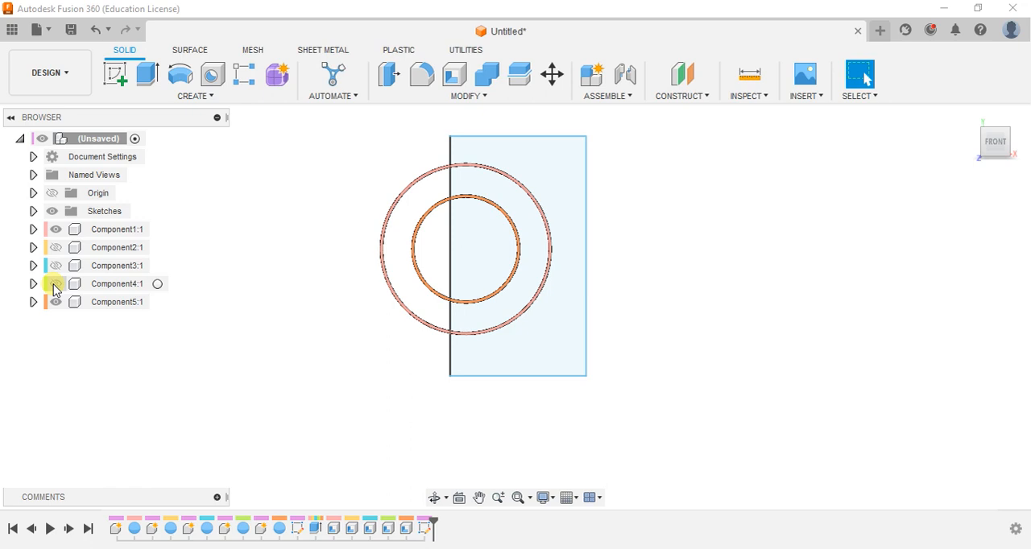
click(54, 284)
click(54, 302)
click(55, 285)
Activate Component1 and cut its ring with the rectangle profile, extruded symmetrically by 20 mm per side
shift+middle_drag(646, 275, 644, 278)
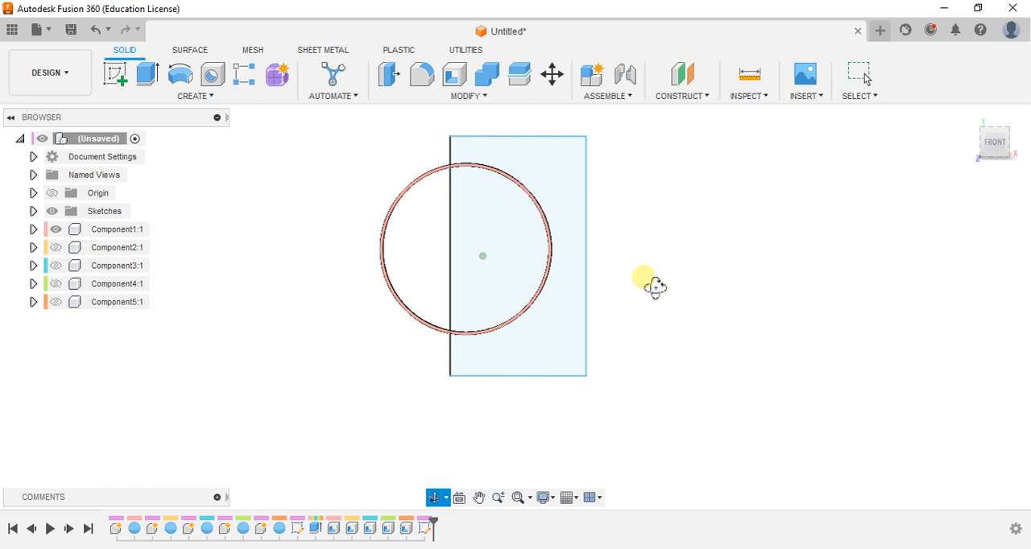
key(e)
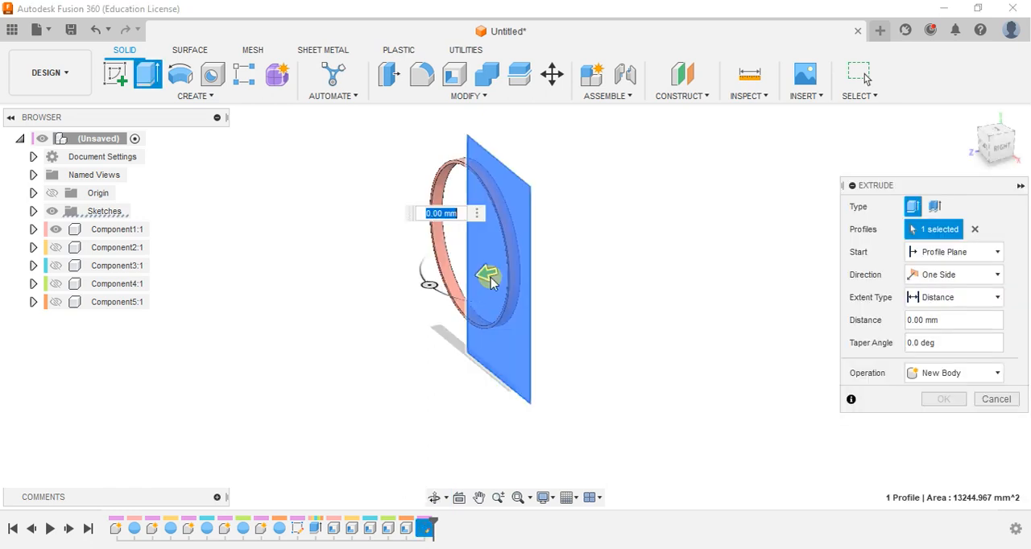
click(485, 273)
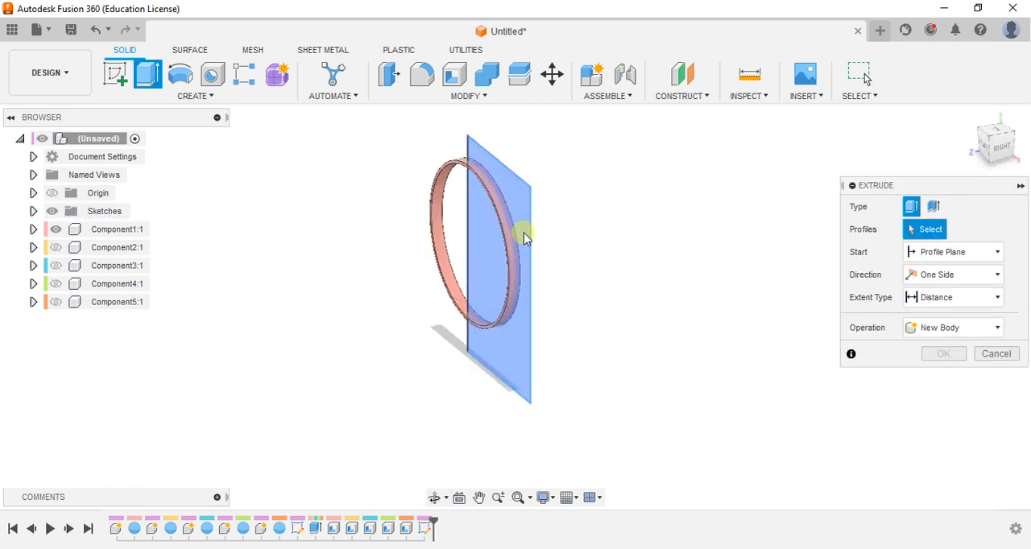
click(497, 288)
drag(486, 278, 459, 280)
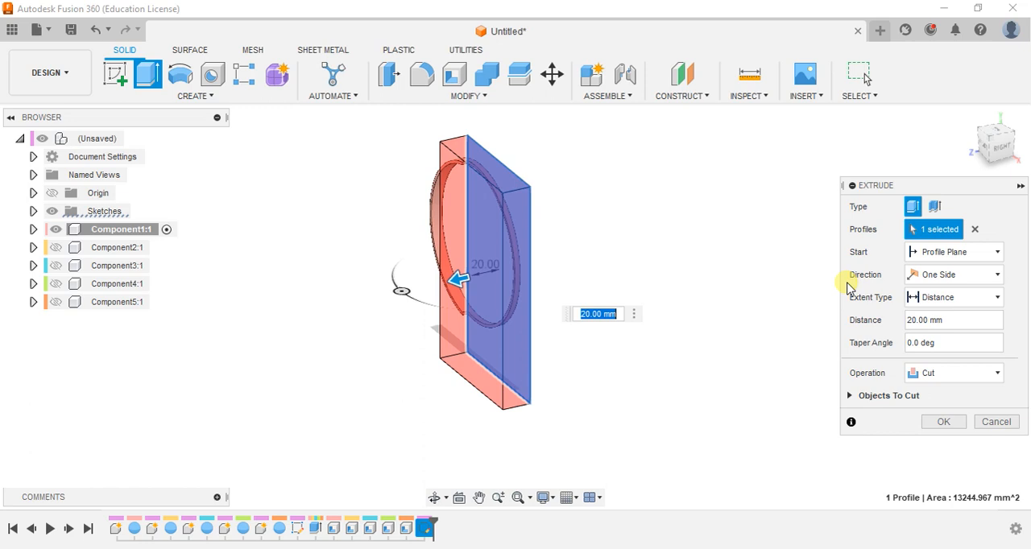
click(947, 277)
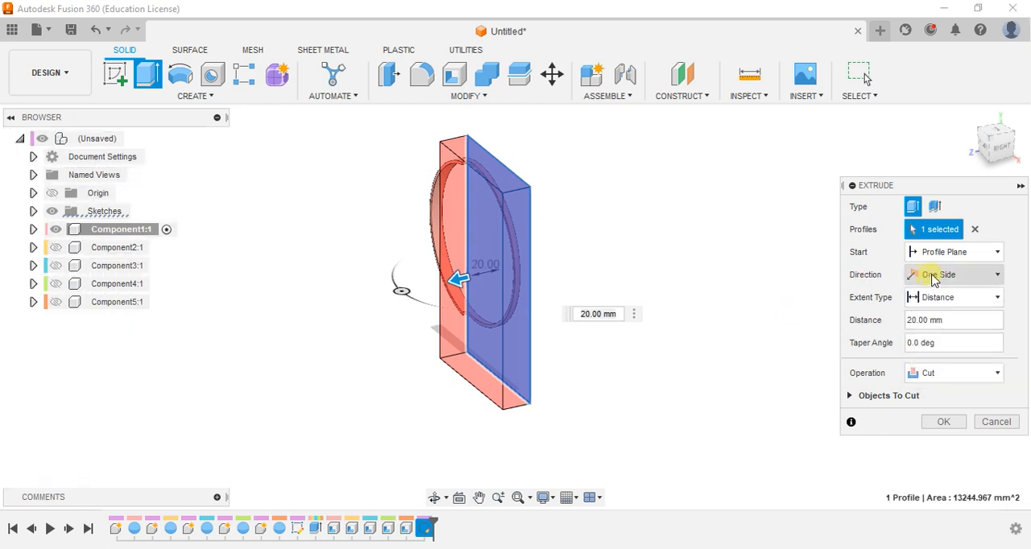
click(934, 277)
click(926, 327)
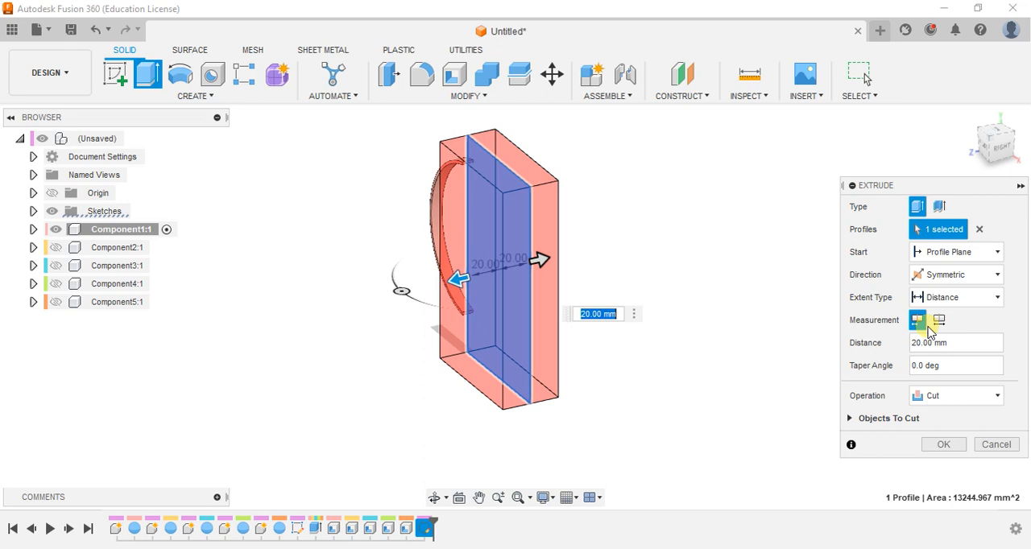
click(935, 444)
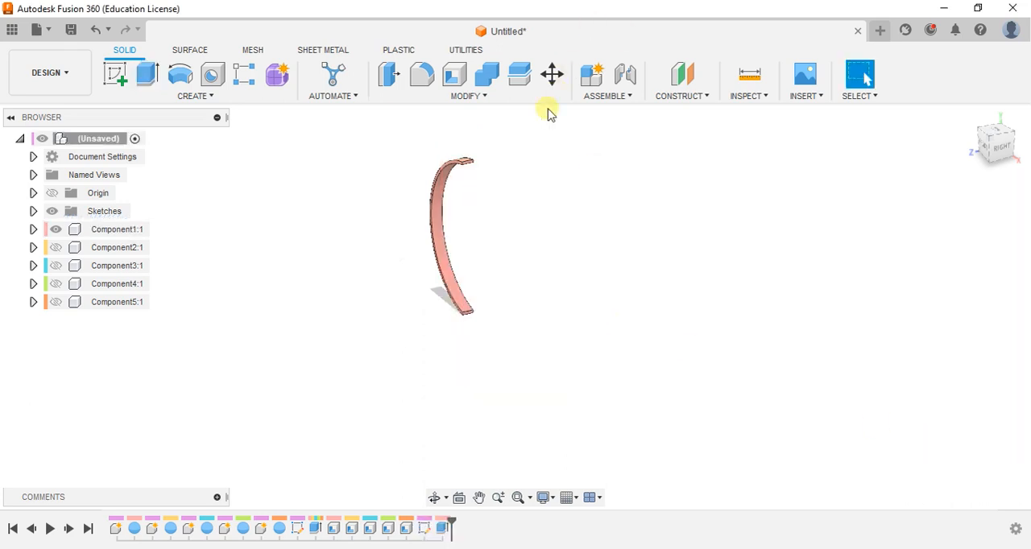
Extrude the upper end face of the outermost ring's remaining arc by 15 mm
scroll(485, 143, up, 5)
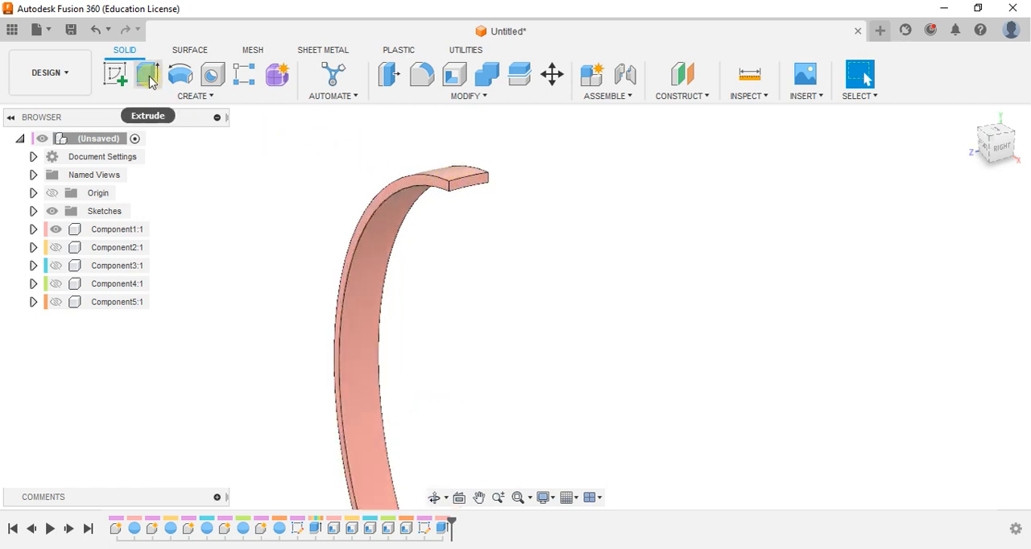
key(e)
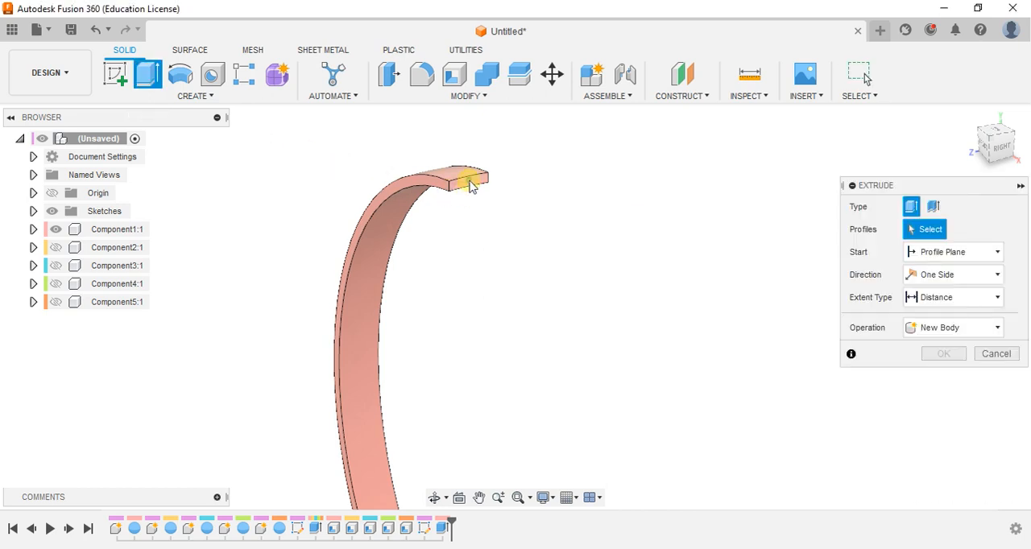
click(473, 184)
text(15)
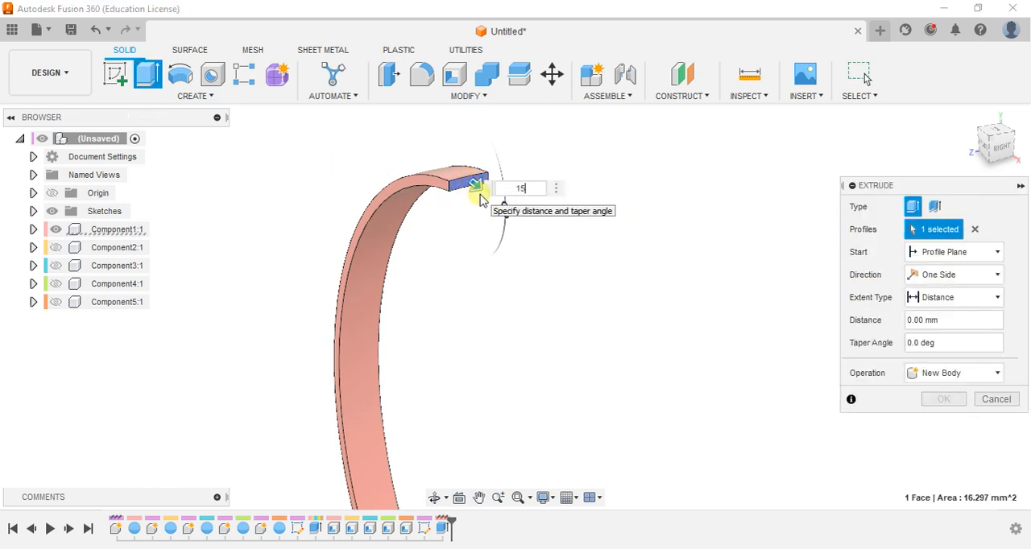
key(Return)
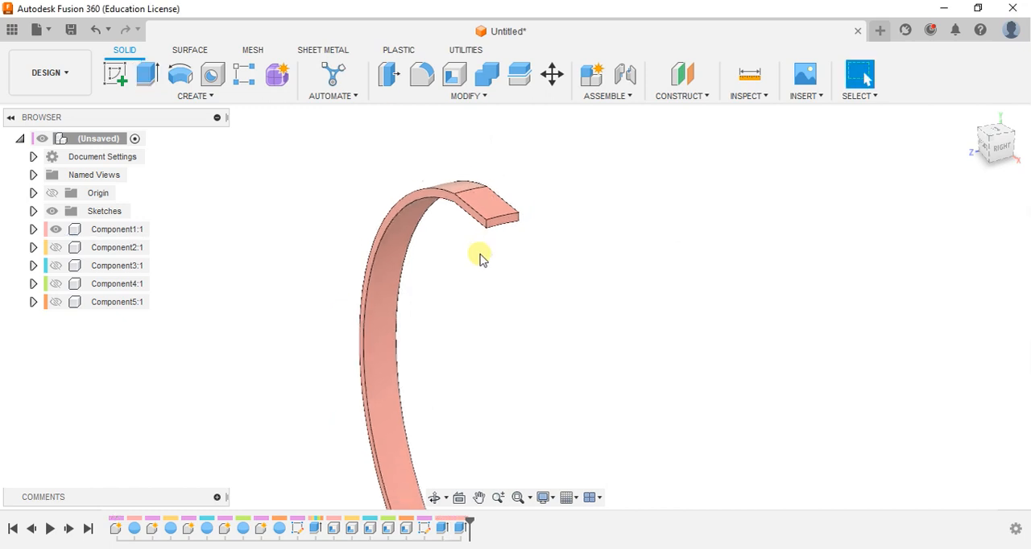
Extrude the lower end face of the outermost ring's arc by 15 mm
shift+middle_drag(480, 257, 524, 193)
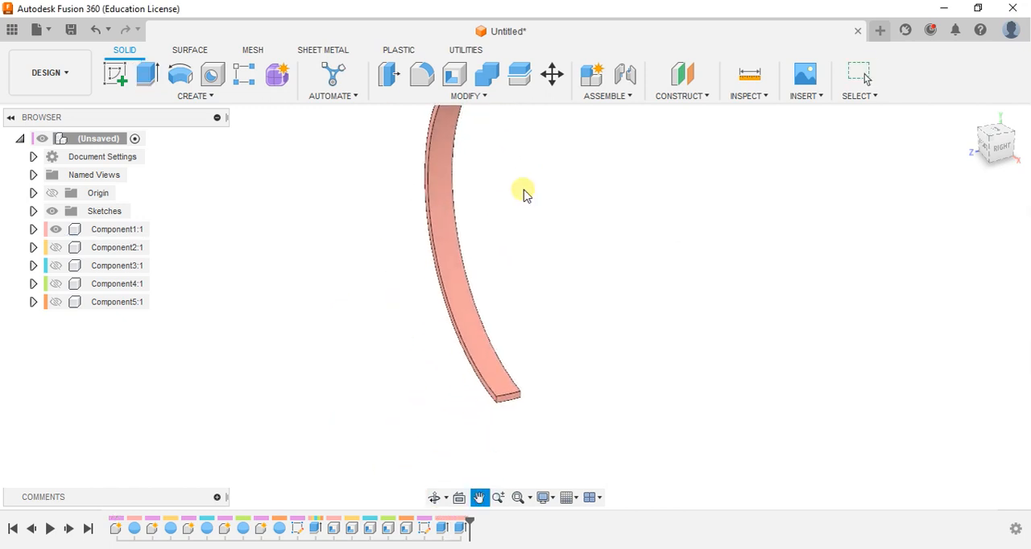
click(147, 74)
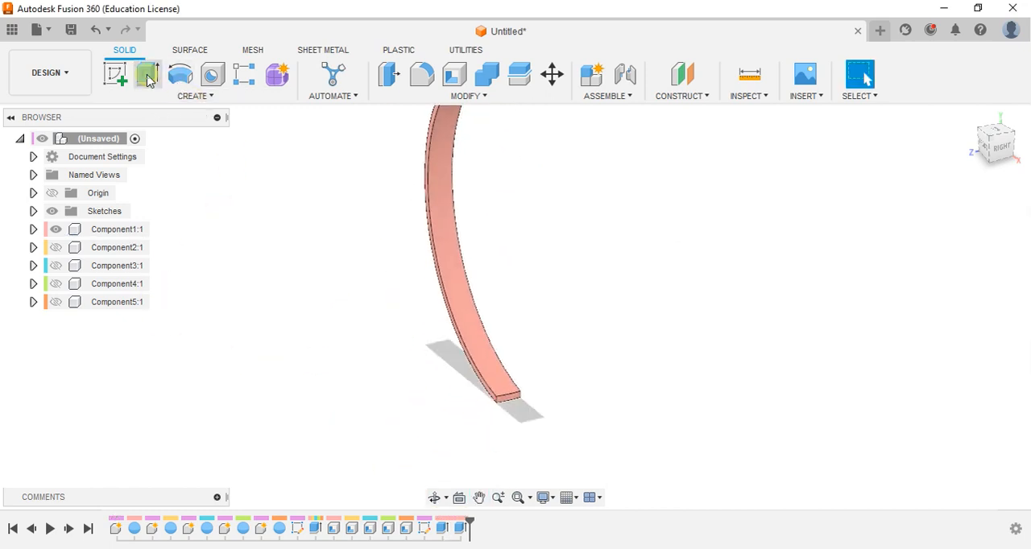
scroll(379, 363, up, 2)
scroll(483, 399, up, 2)
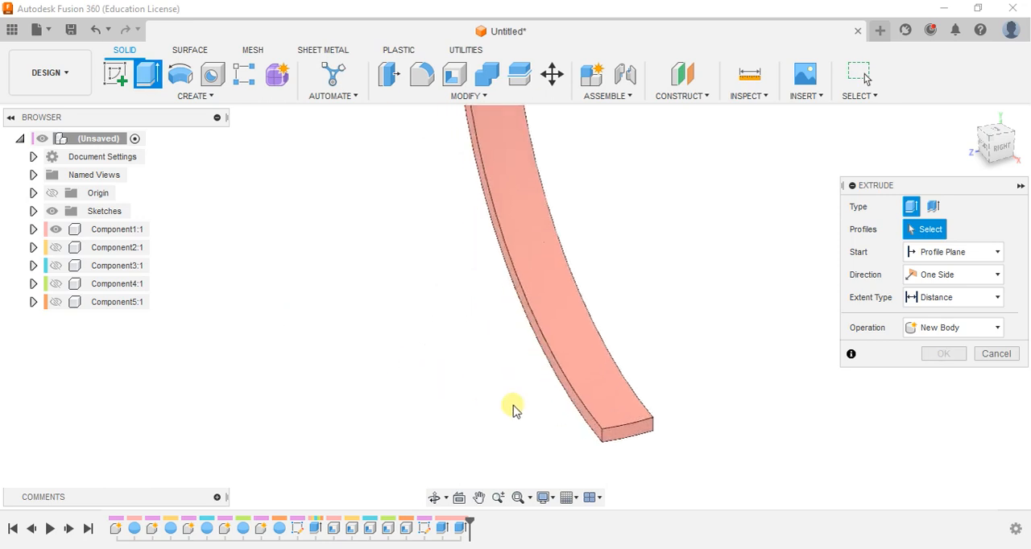
click(621, 438)
text(15)
key(Return)
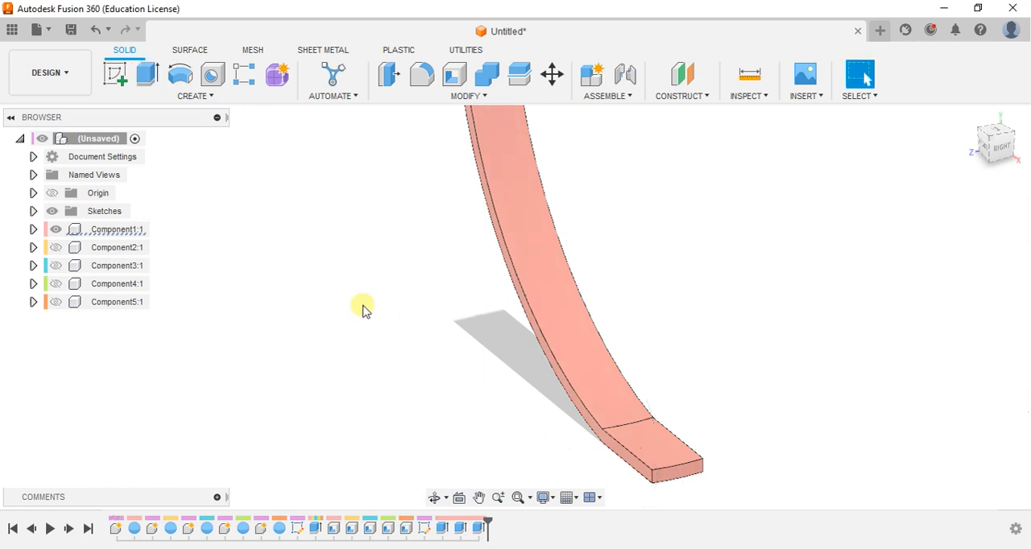
Show Component2 to Component5 again so that all five nested rings are displayed
scroll(363, 308, down, 3)
click(57, 253)
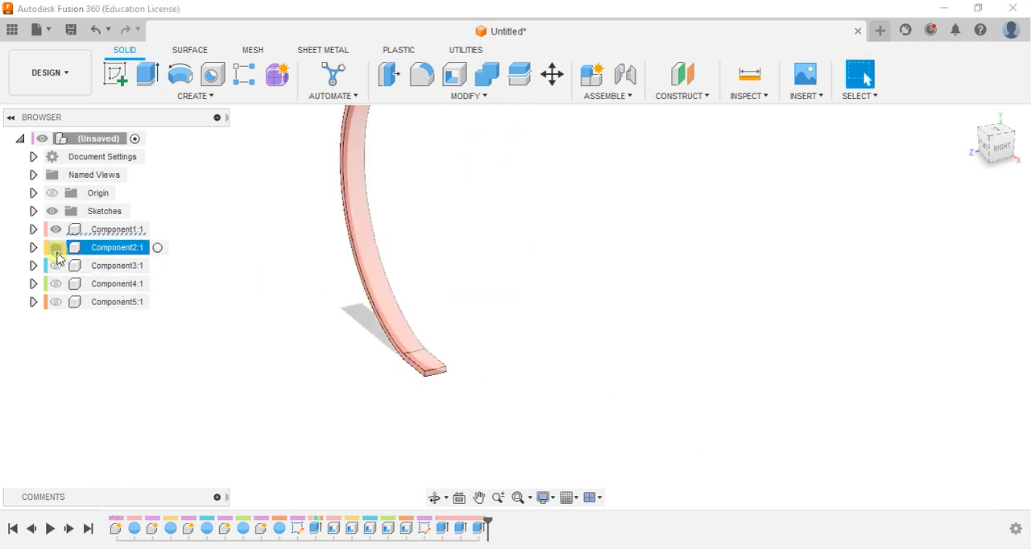
click(56, 247)
click(56, 266)
click(56, 284)
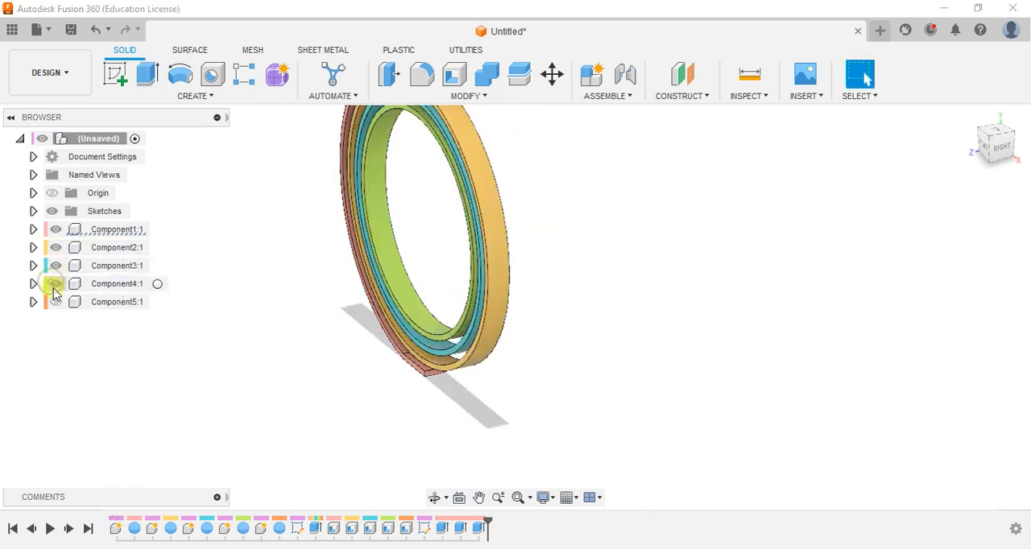
click(56, 302)
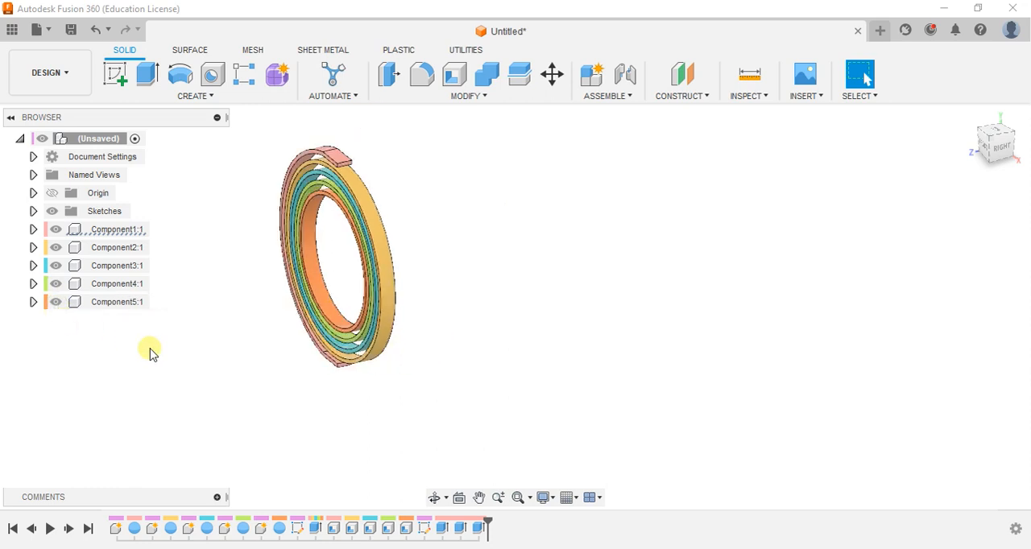
Sketch a 4 mm diameter circle centred on the origin on the horizontal origin plane, and finish the sketch
click(123, 82)
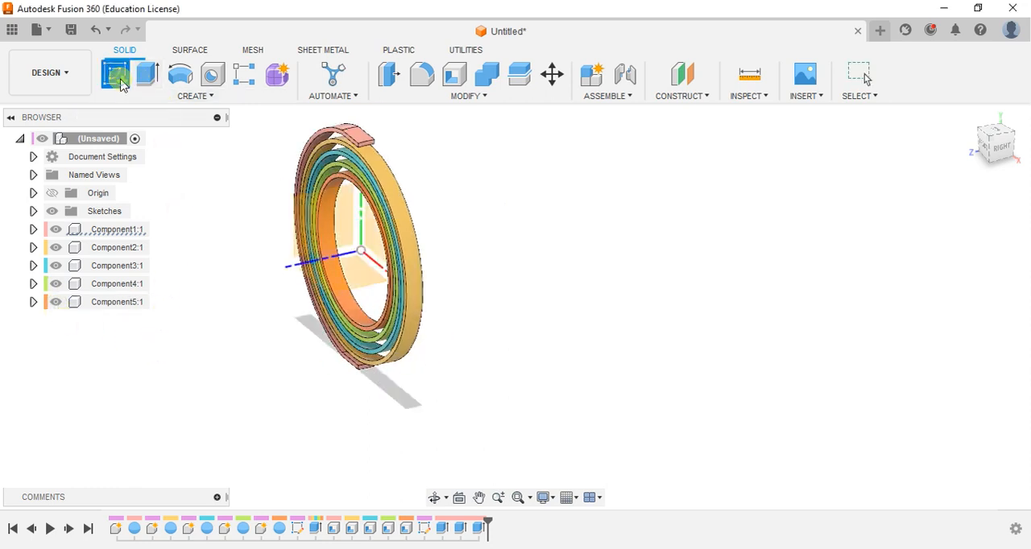
click(344, 294)
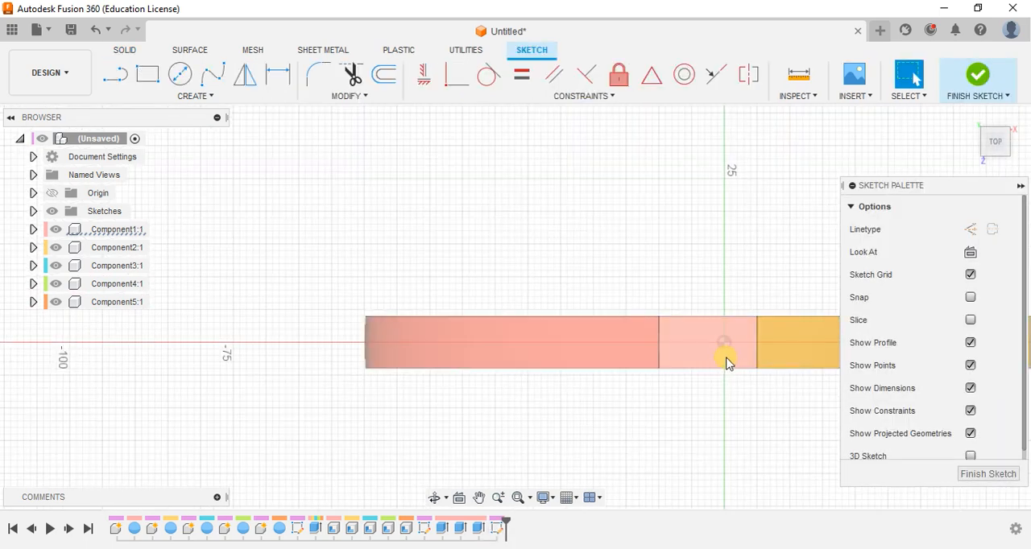
click(182, 81)
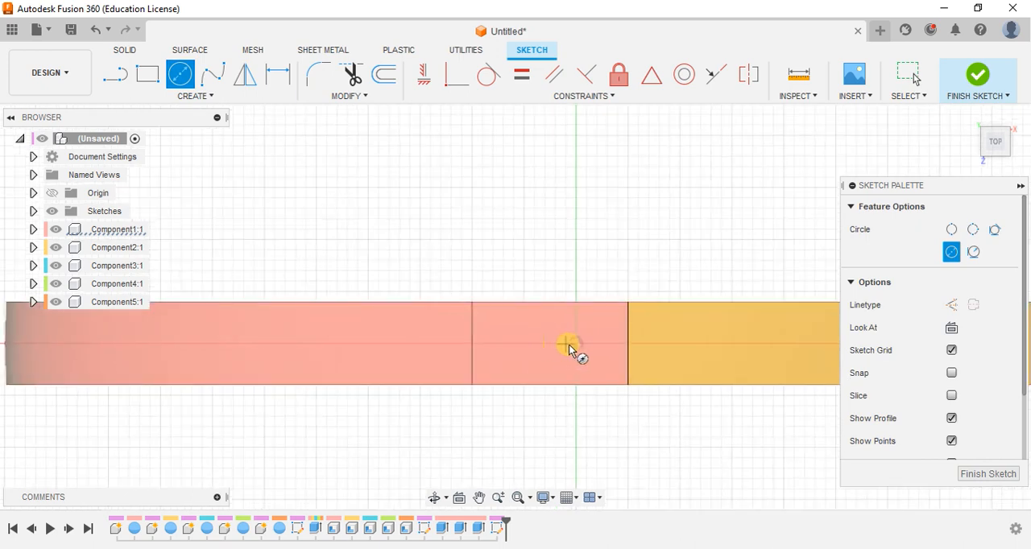
click(576, 343)
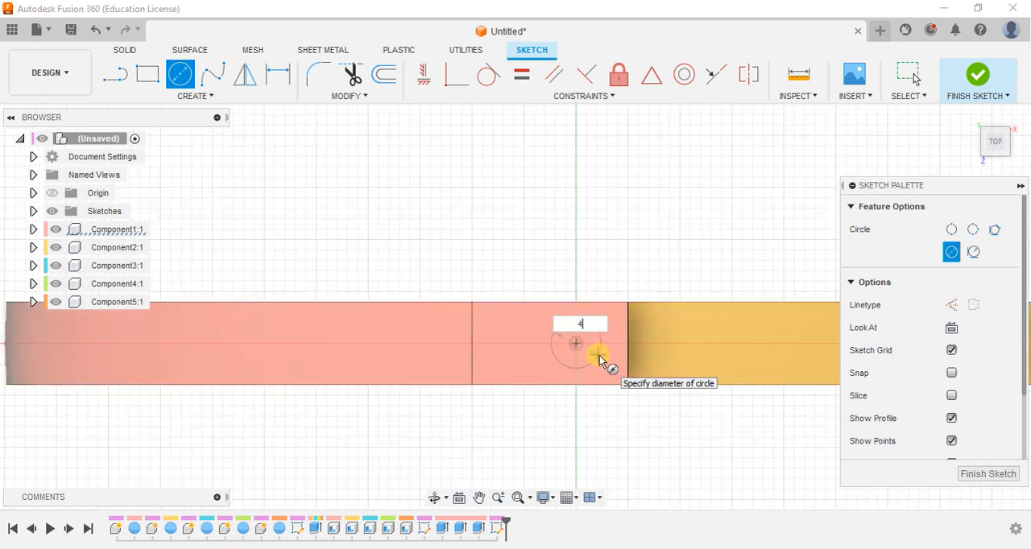
text(4)
key(Return)
key(Escape)
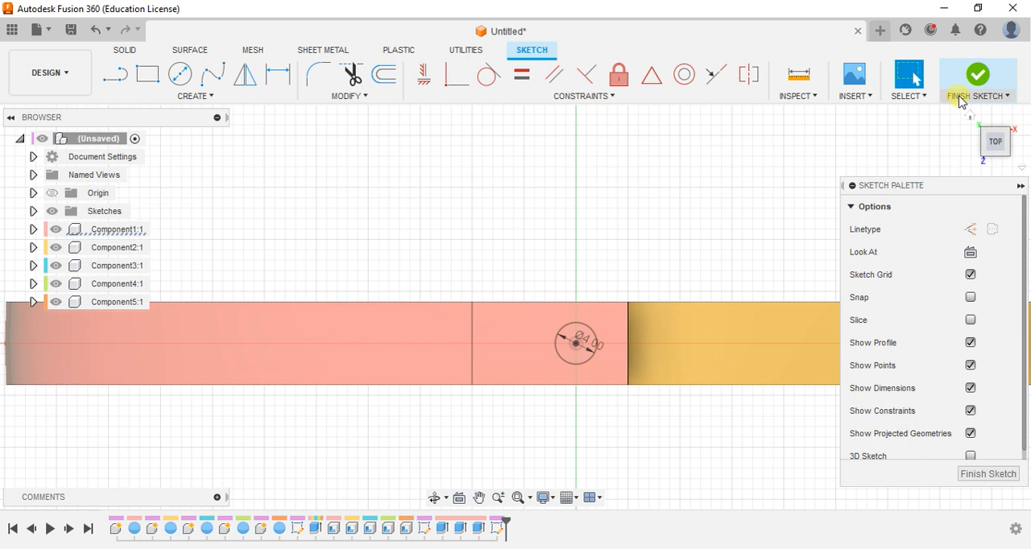
click(977, 81)
Extrude the 4 mm circle as a symmetric cut of 70 mm per side through the tops and bottoms of all rings
mouse_move(375, 430)
shift+middle_down()
mouse_move(414, 368)
mouse_move(407, 345)
shift+middle_up()
scroll(407, 345, down, 5)
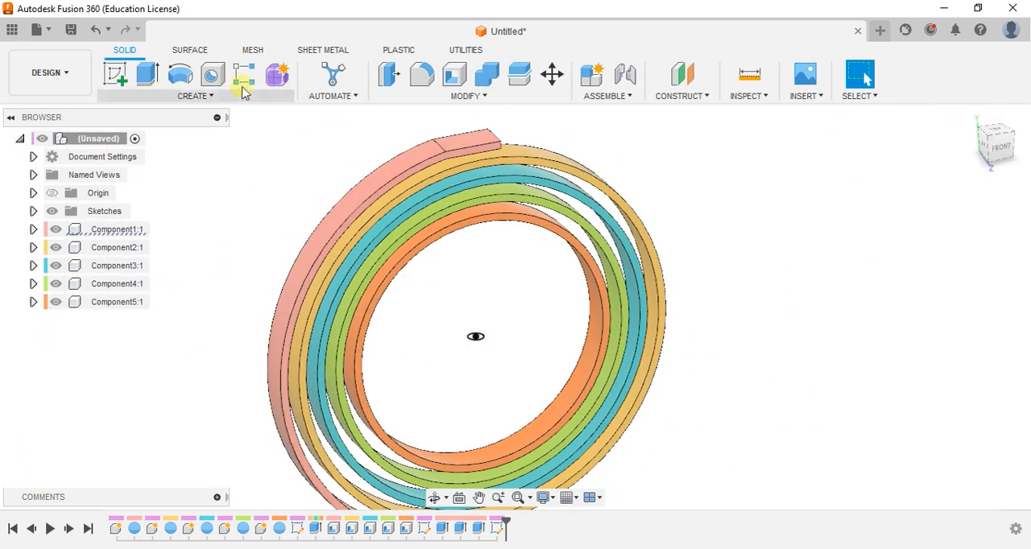
click(148, 74)
click(475, 334)
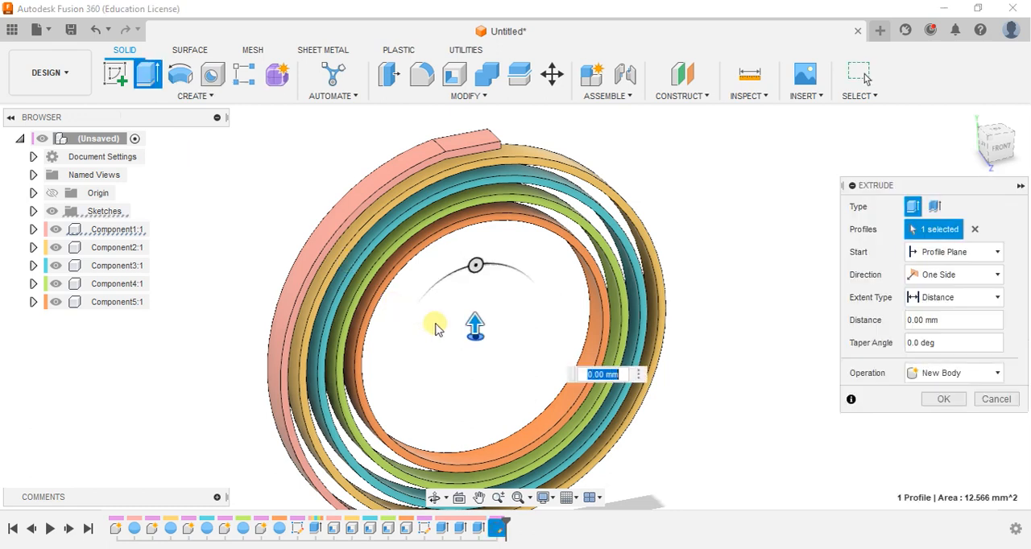
drag(475, 330, 437, 133)
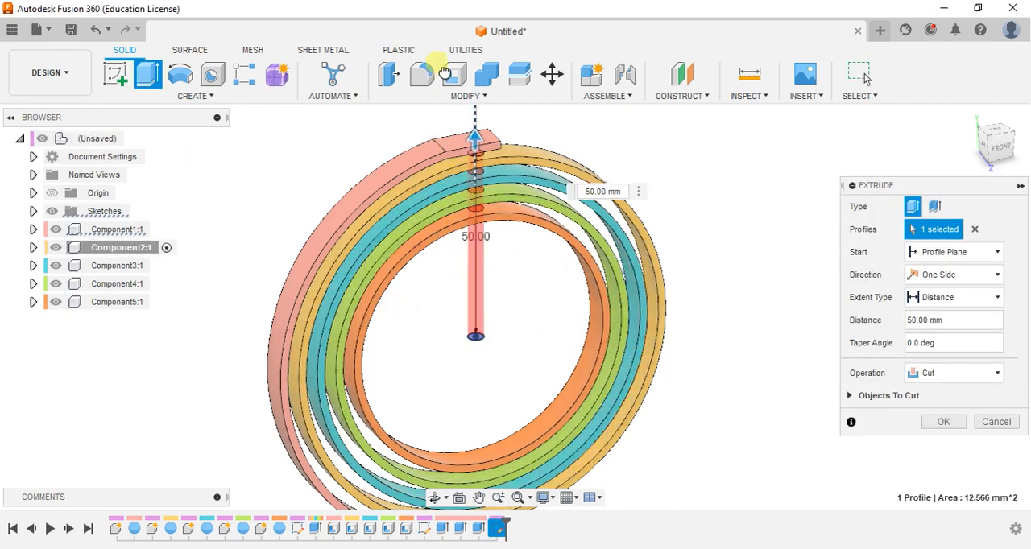
drag(439, 63, 440, 64)
scroll(476, 196, down, 2)
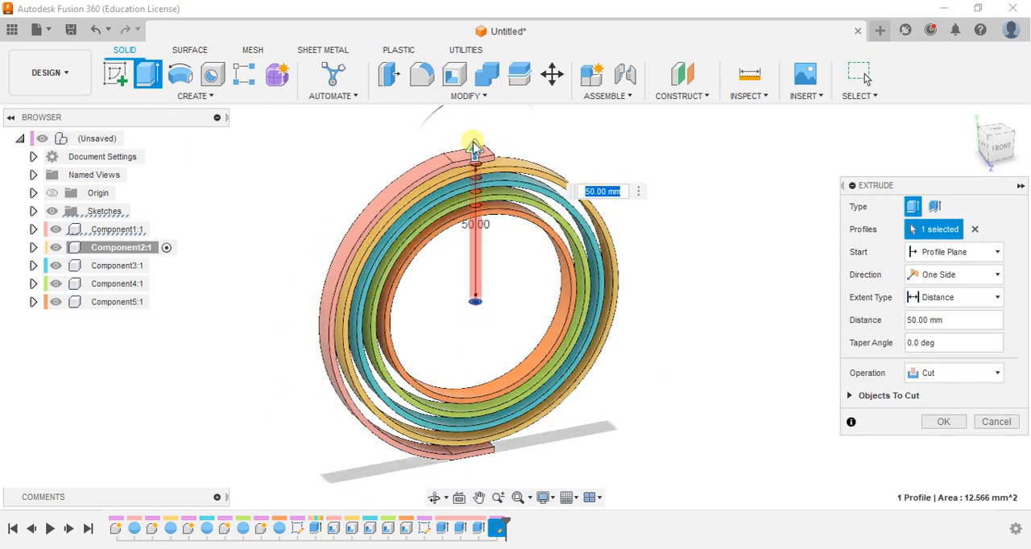
drag(483, 163, 473, 110)
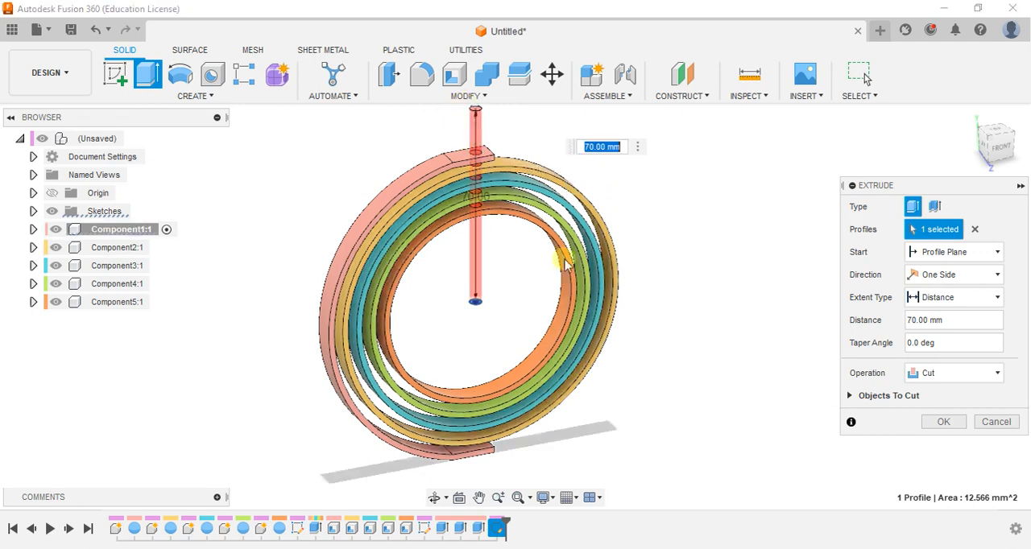
click(930, 373)
click(879, 374)
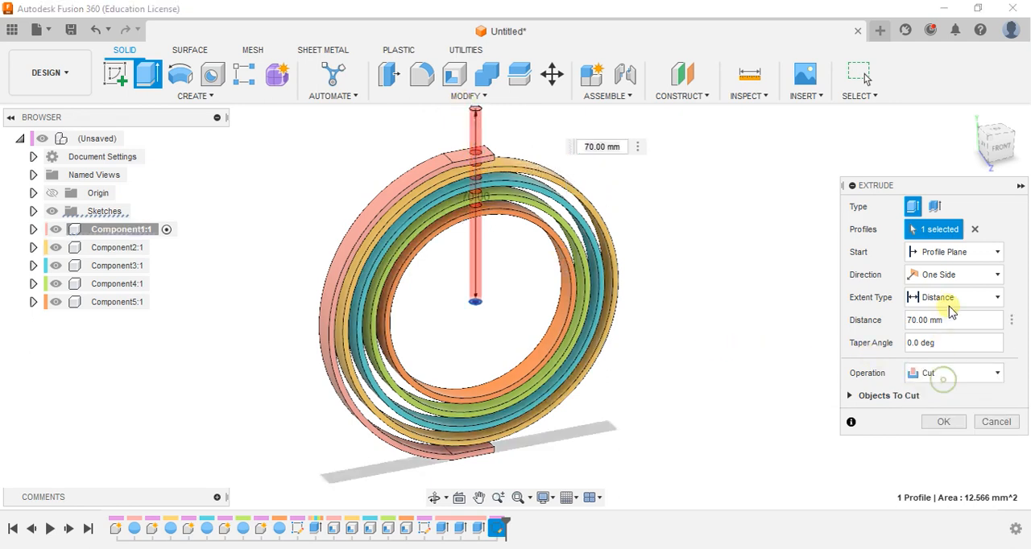
click(948, 277)
click(942, 328)
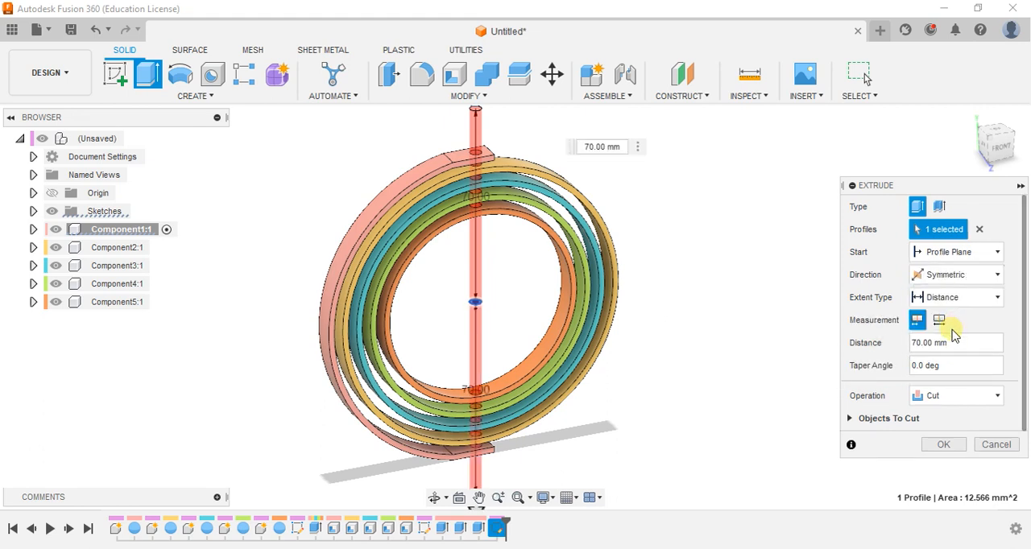
click(934, 449)
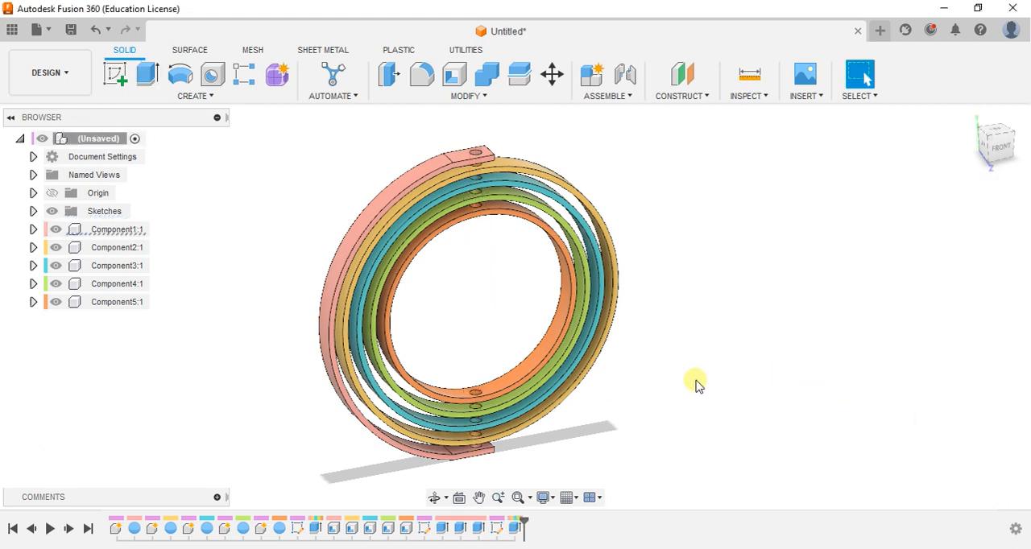
Start a sliced sketch on the horizontal origin plane and draw a horizontal construction line from the origin to beyond the rings
click(114, 75)
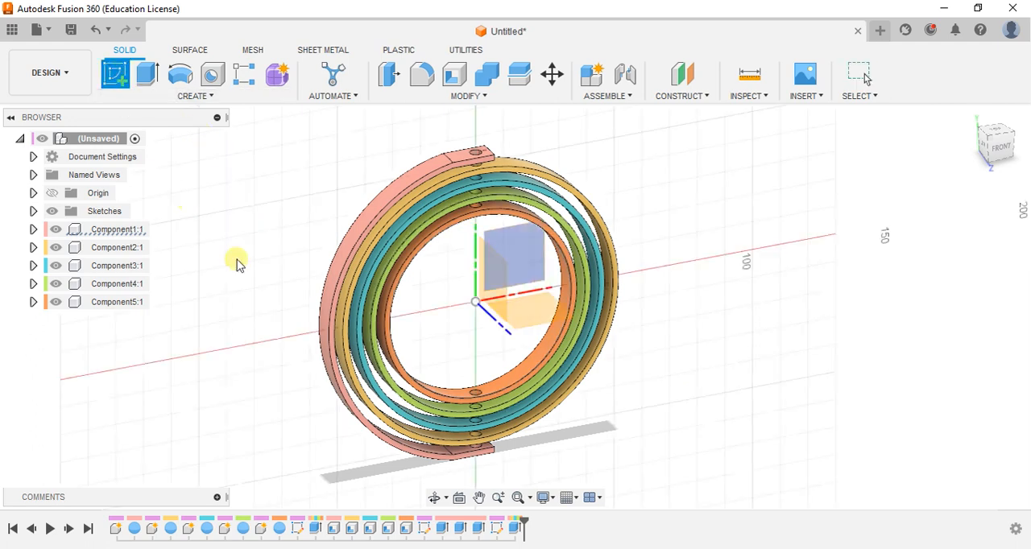
click(546, 313)
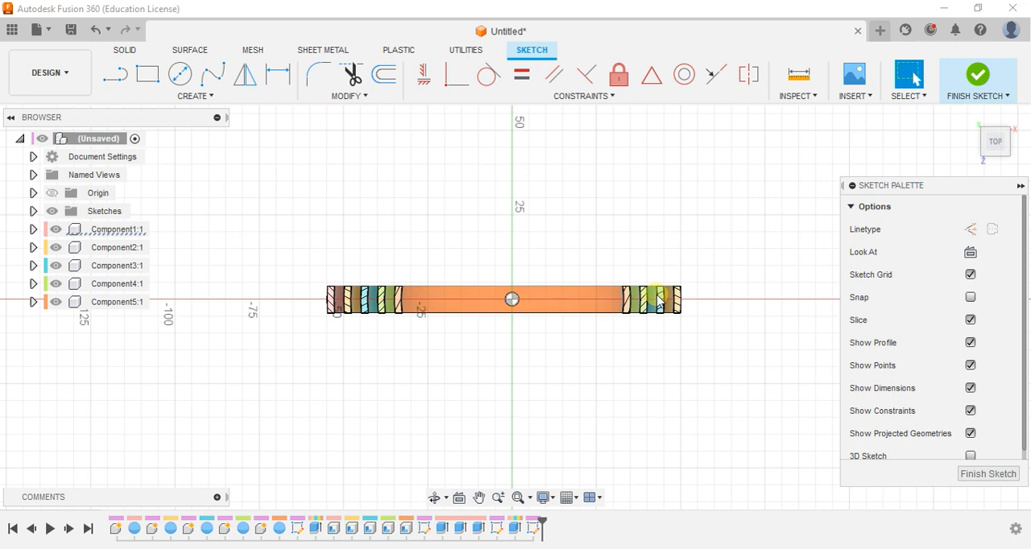
scroll(656, 299, up, 5)
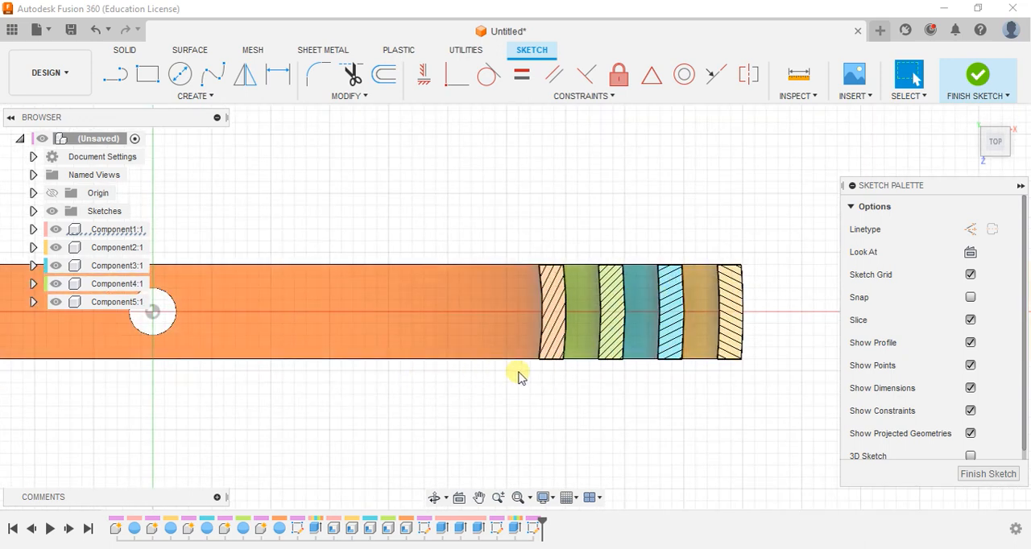
scroll(486, 395, up, 3)
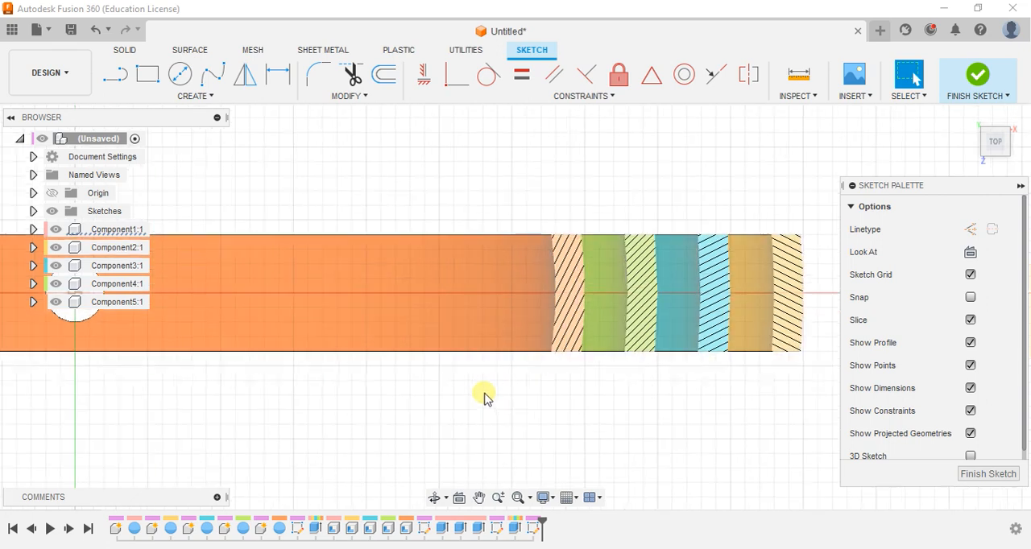
scroll(451, 415, down, 5)
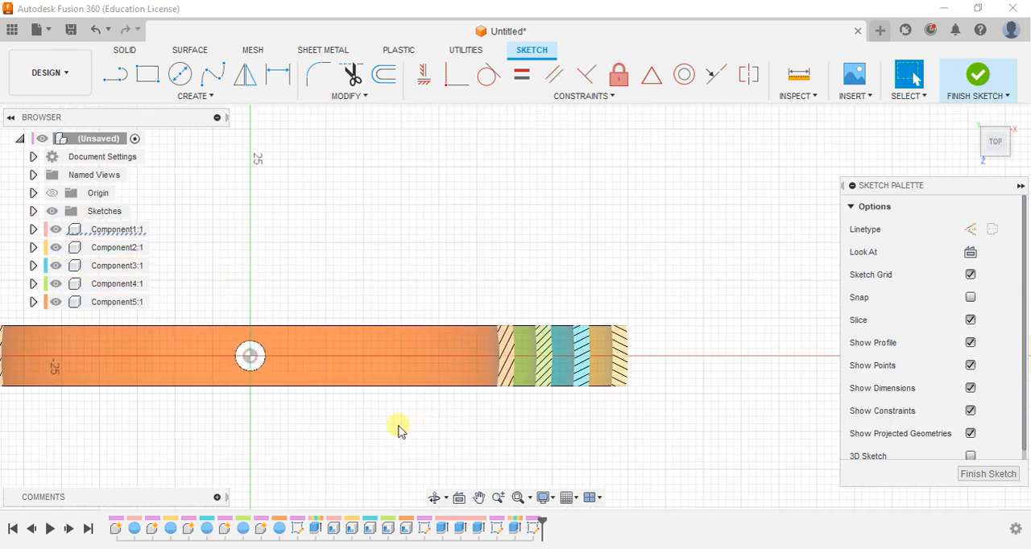
key(l)
click(967, 236)
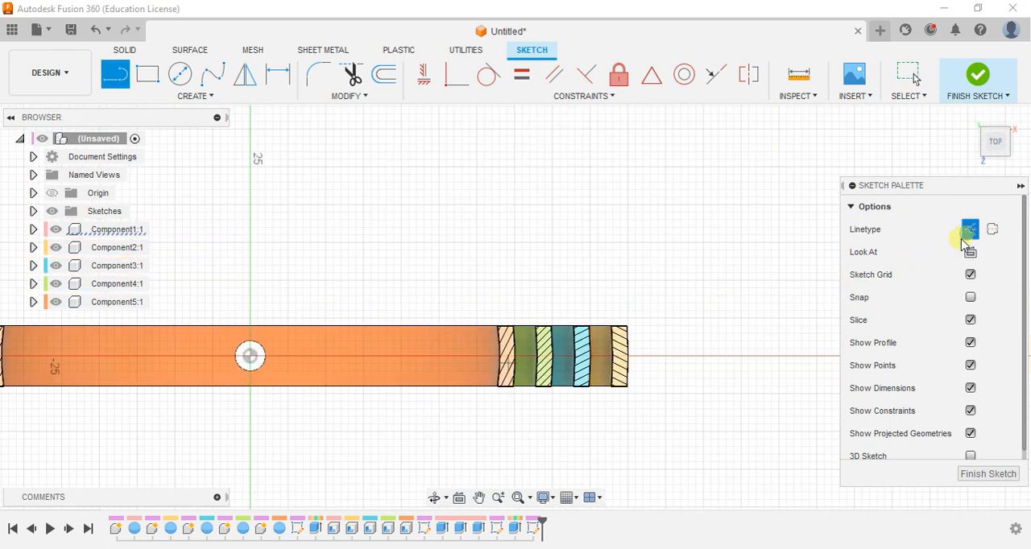
click(256, 358)
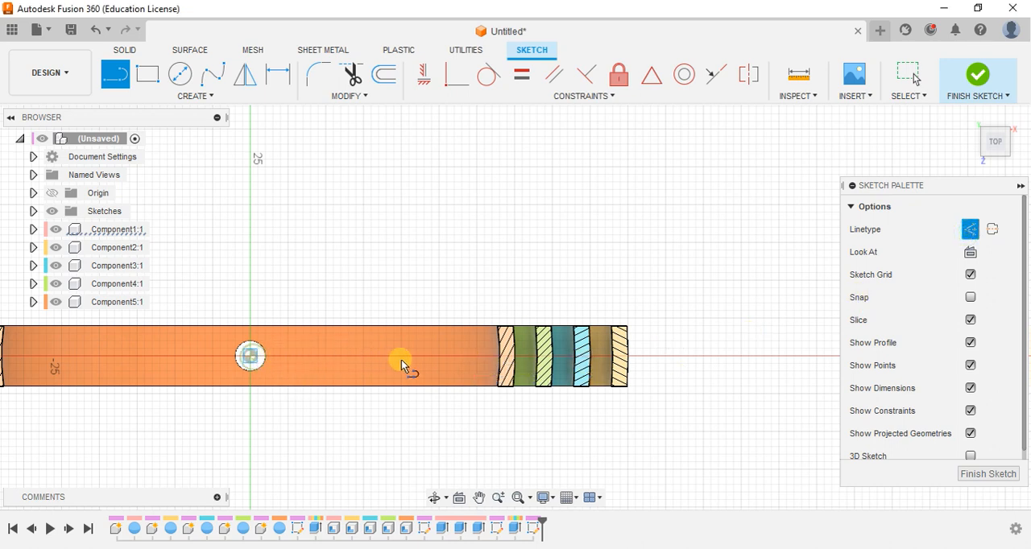
click(726, 360)
key(Escape)
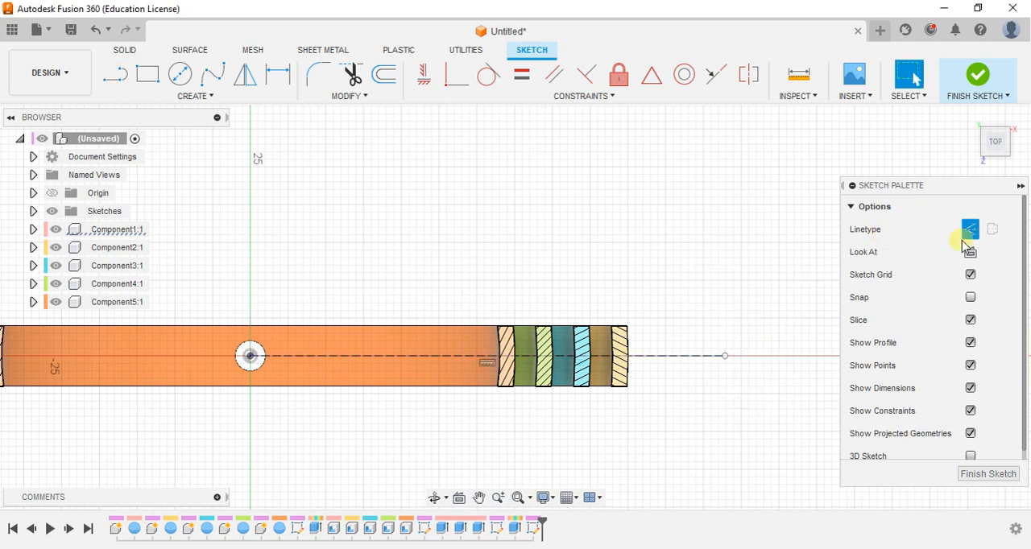
Draw a solid line on the construction line from inside Component5's section to just past Component4's section
scroll(746, 314, up, 5)
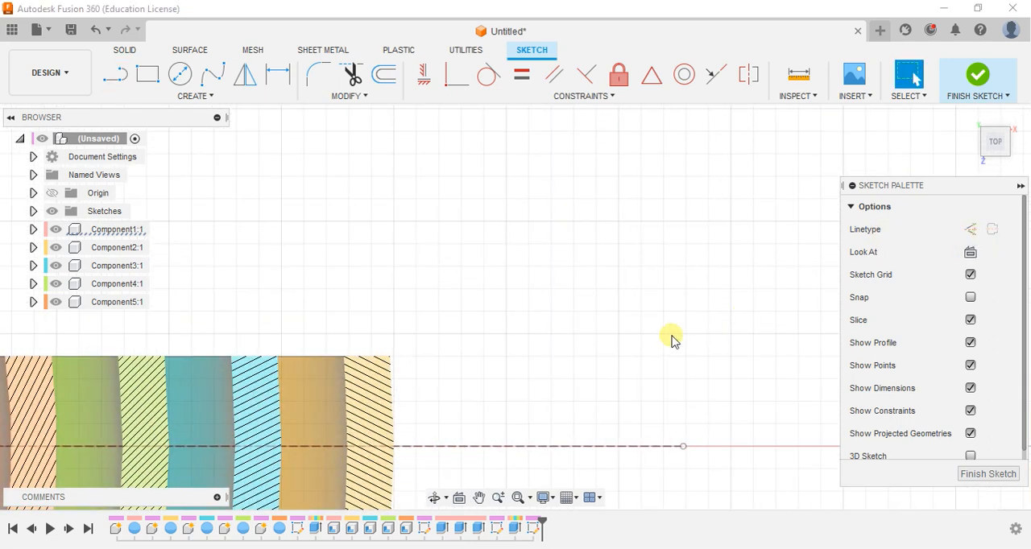
scroll(555, 381, down, 2)
scroll(478, 409, up, 1)
mouse_move(479, 409)
middle_down()
mouse_move(603, 335)
mouse_move(714, 326)
middle_up()
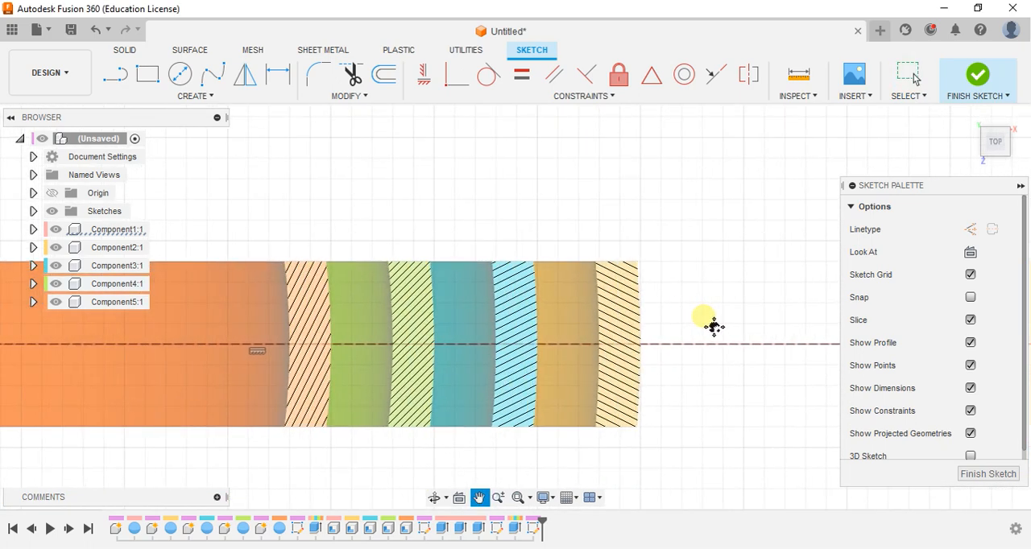
click(119, 75)
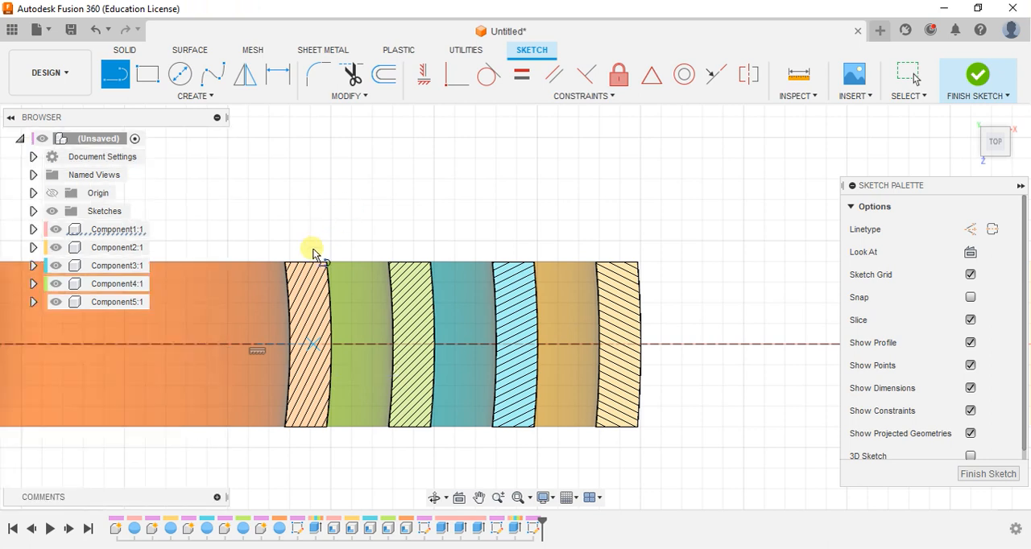
key(Escape)
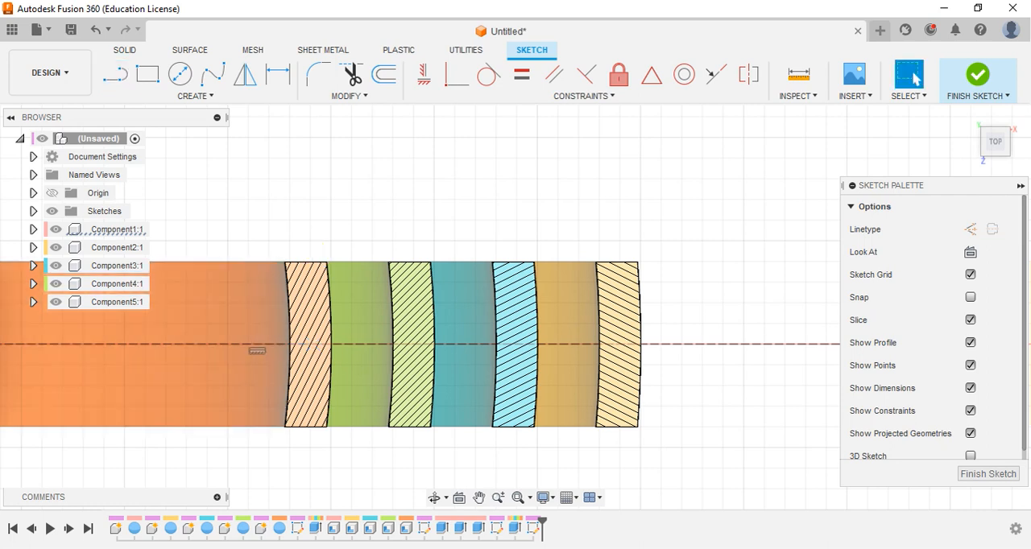
click(115, 75)
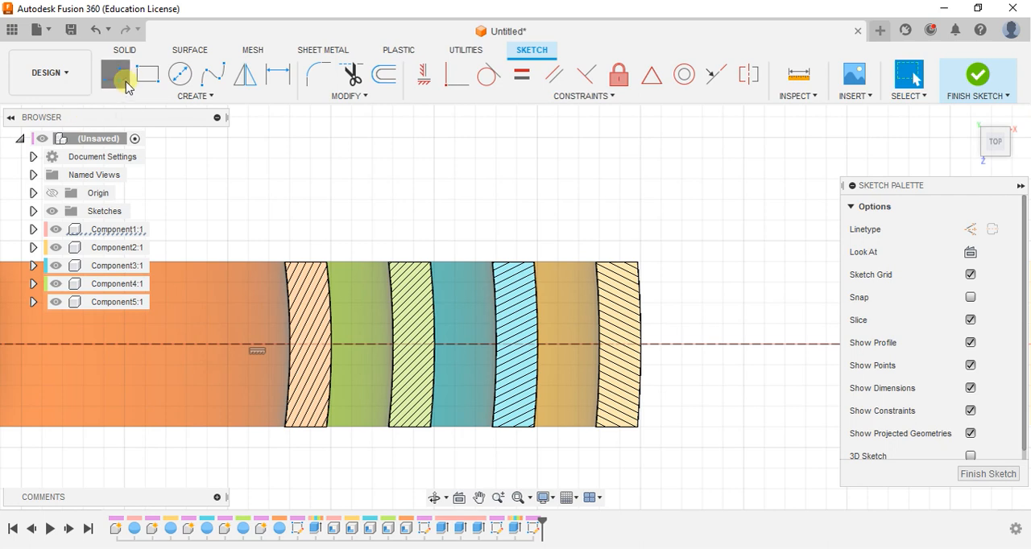
click(310, 345)
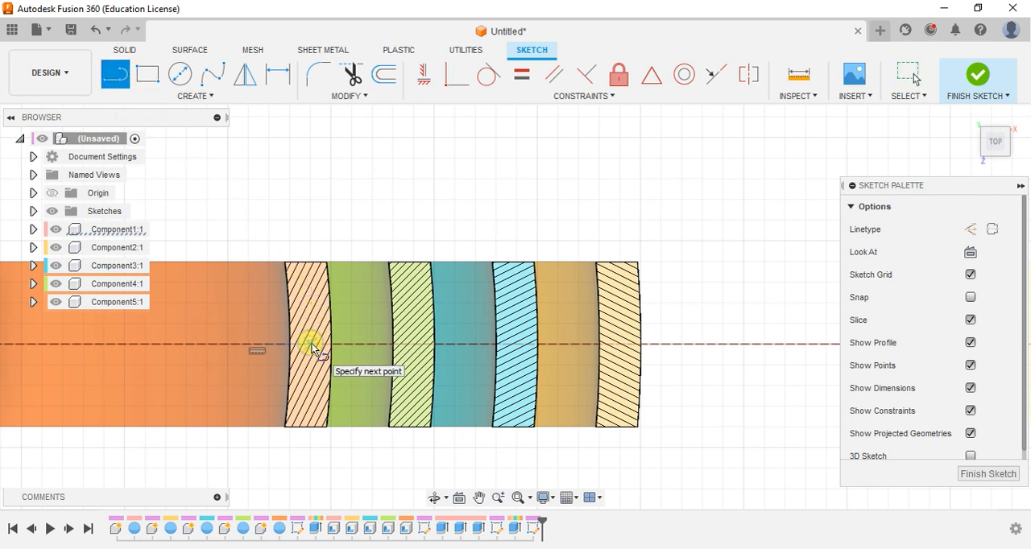
click(460, 342)
click(460, 342)
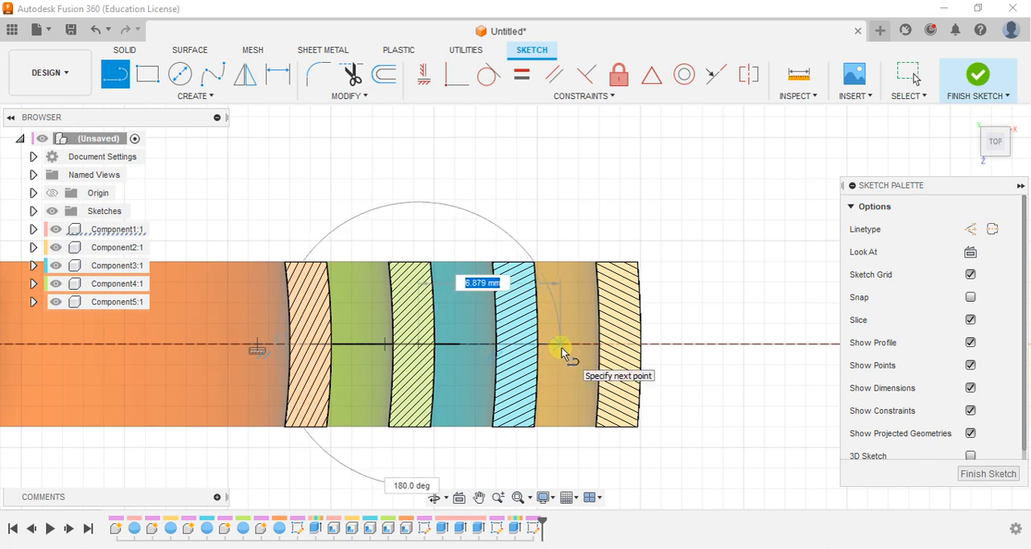
Draw two solid axis lines, one about 6.9 mm long from Component4's section past Component3's, another from Component3's section past Component2's
click(562, 348)
click(561, 348)
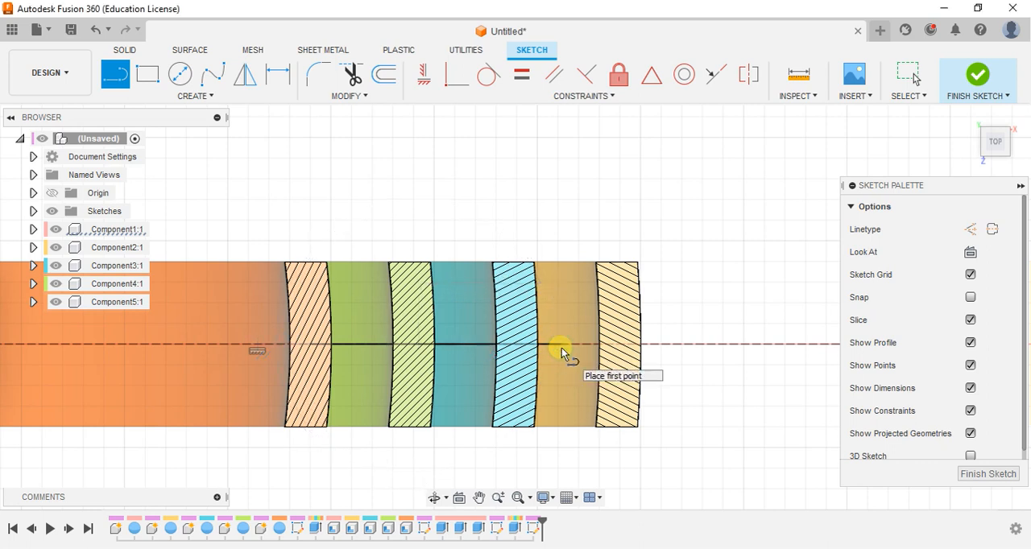
click(522, 346)
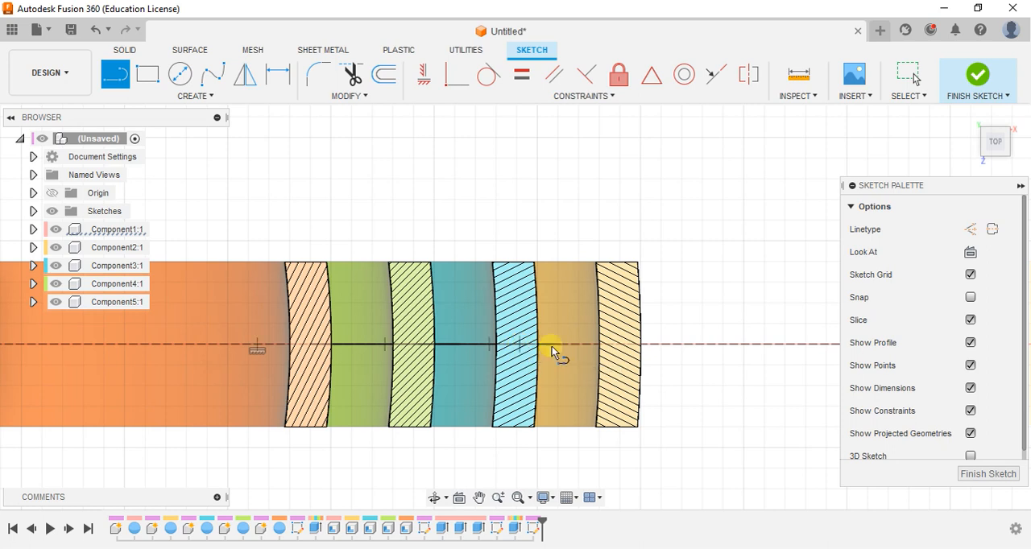
drag(630, 348, 677, 347)
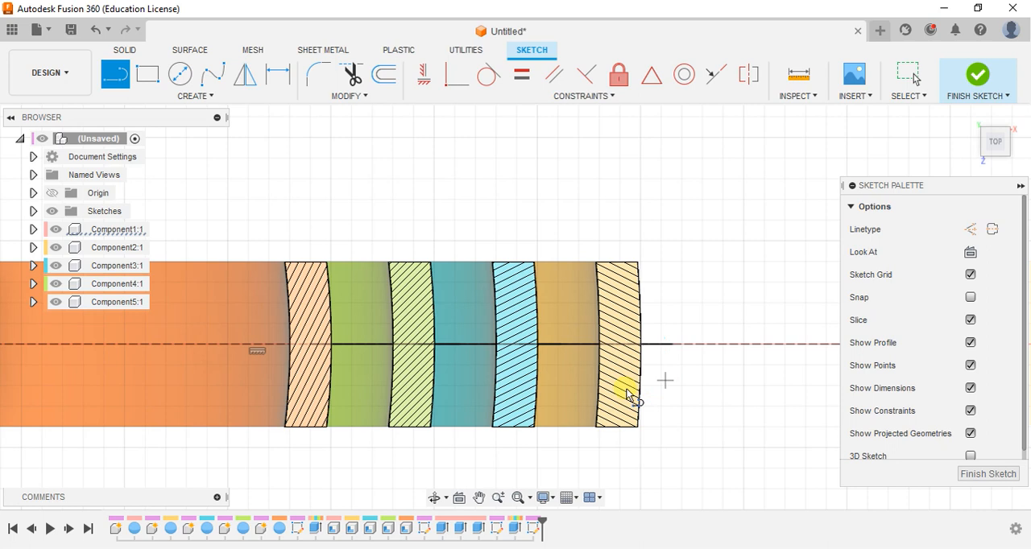
Draw a solid line about 6.1 mm long from inside Component2's section outward along the construction line, and finish the sketch
click(620, 347)
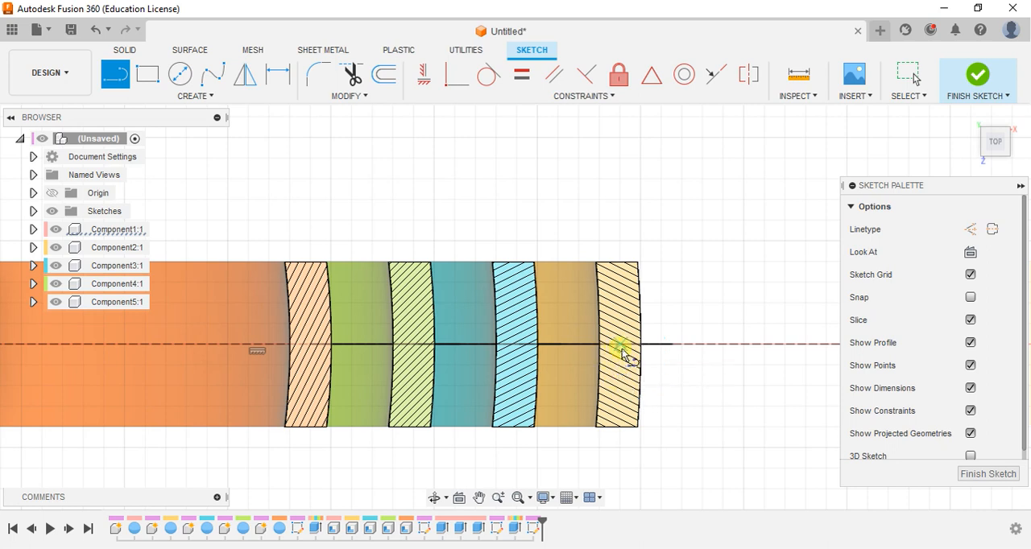
double_click(749, 345)
click(976, 79)
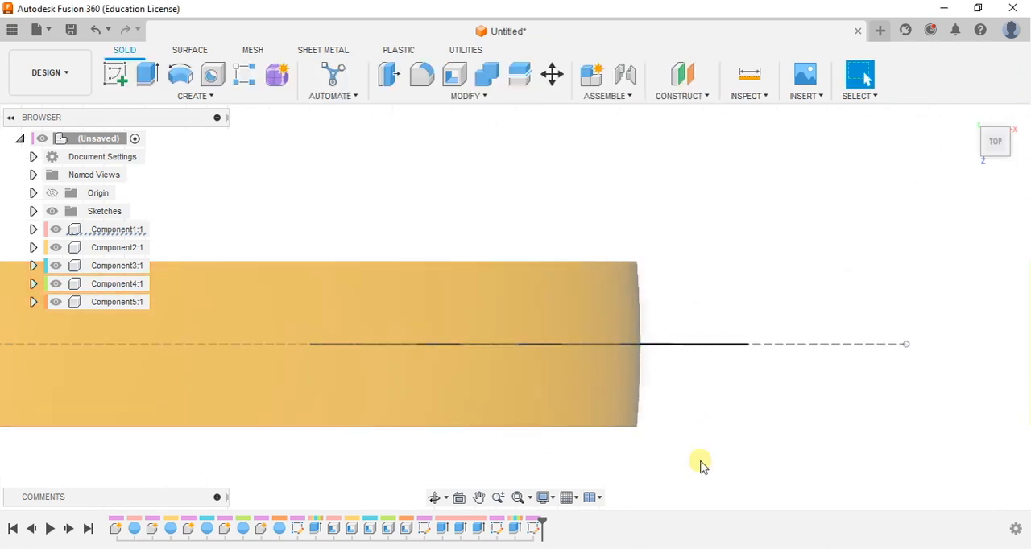
Examine the sketched axis lines against the whole set of rings from an angled front view
shift+middle_drag(634, 483, 603, 440)
scroll(603, 442, down, 2)
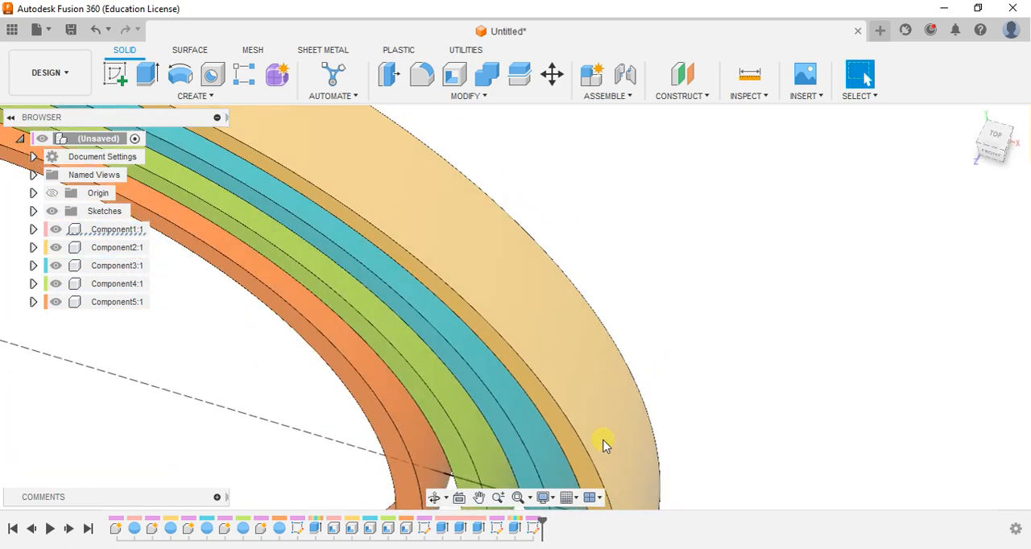
middle_drag(467, 444, 603, 242)
scroll(605, 290, down, 3)
shift+middle_drag(534, 272, 538, 235)
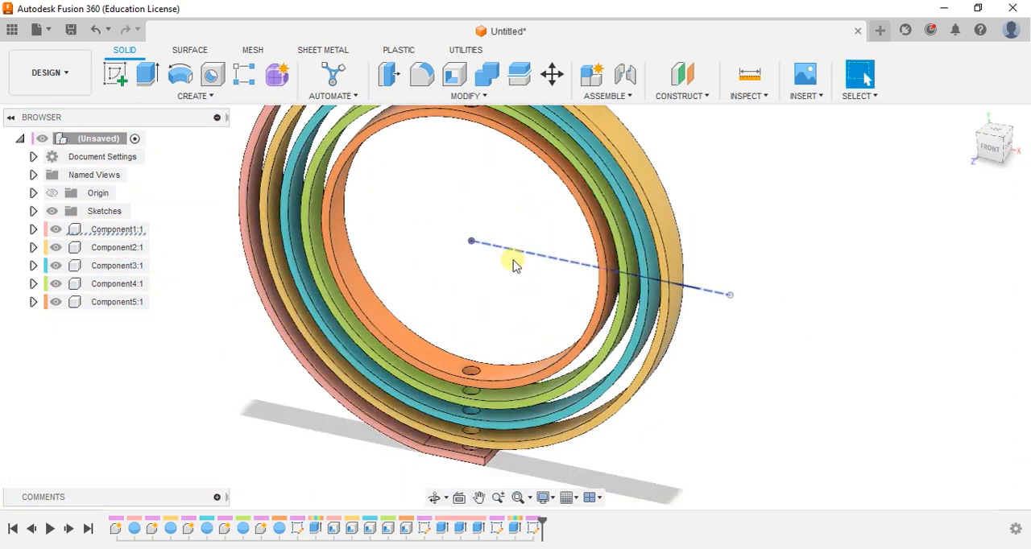
scroll(513, 267, down, 2)
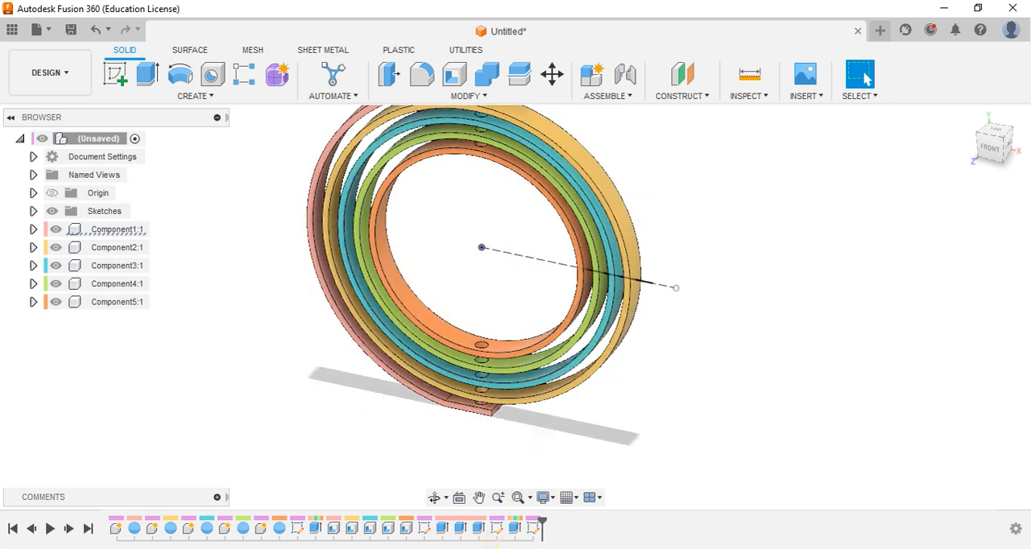
click(497, 548)
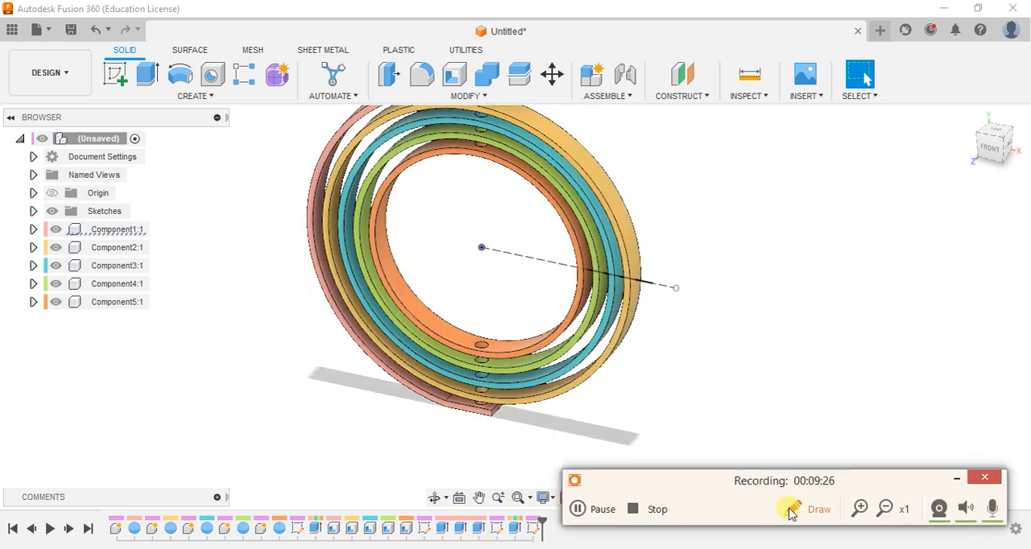
click(957, 480)
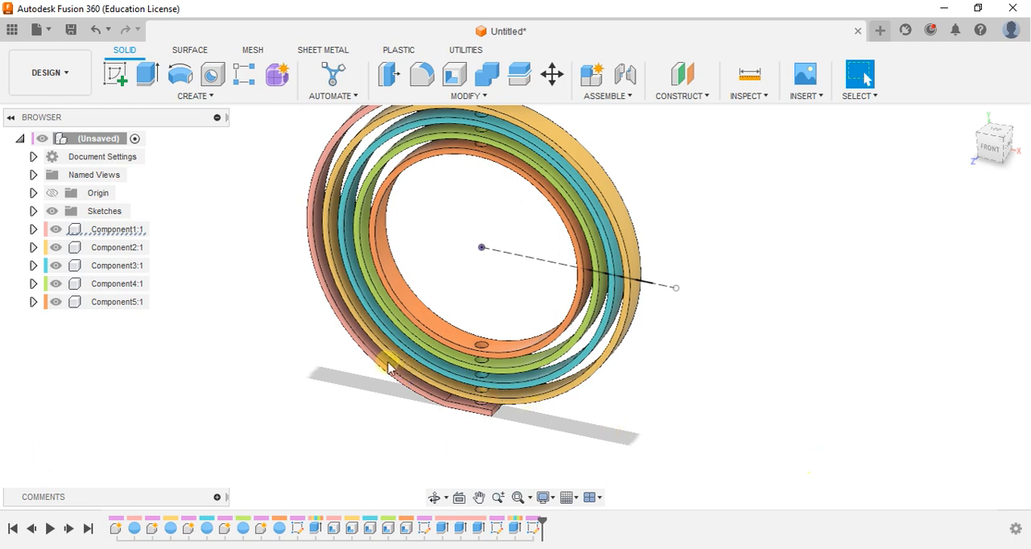
Hide Component1, Component2, Component3 and Component4 so that only the innermost ring, Component5, is displayed
click(55, 302)
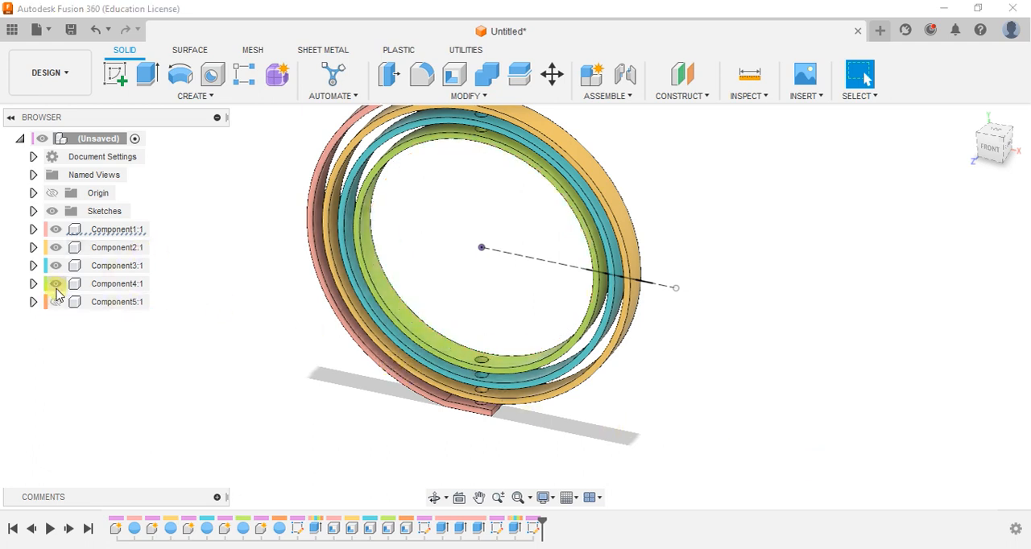
click(55, 283)
click(55, 266)
click(54, 247)
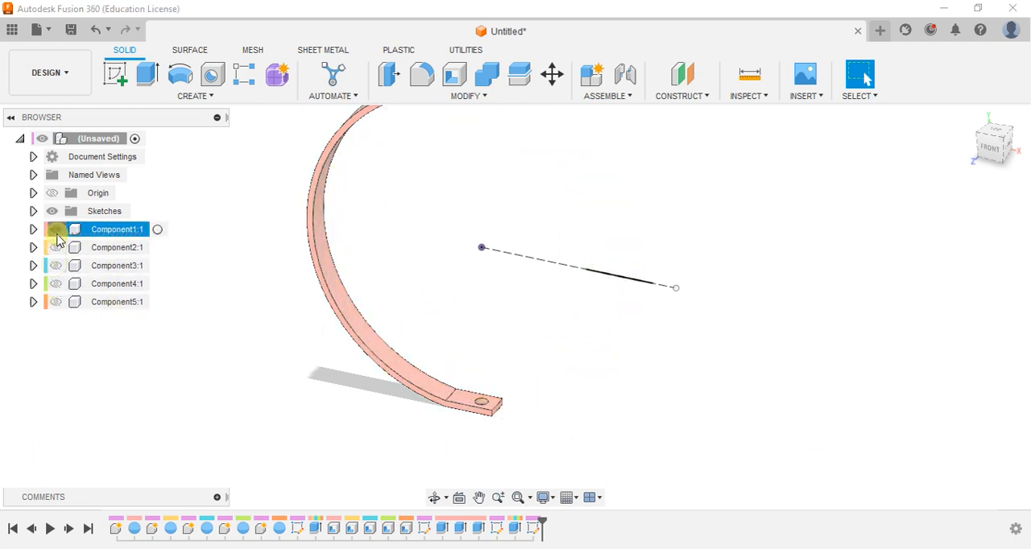
click(54, 229)
click(56, 301)
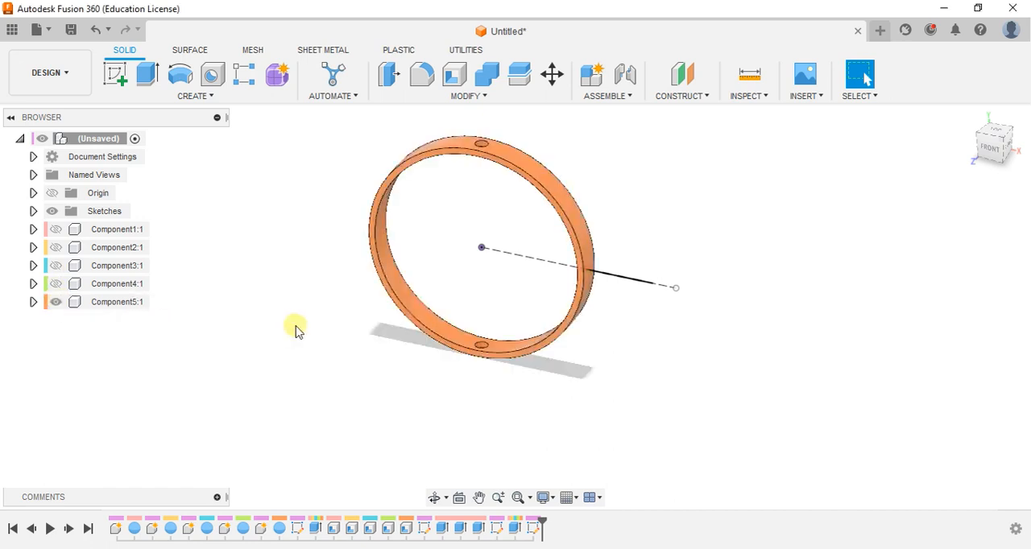
Create a circular pipe with a 4 mm section along the innermost axis line, joined to Component5 as a pivot pin
scroll(462, 312, up, 2)
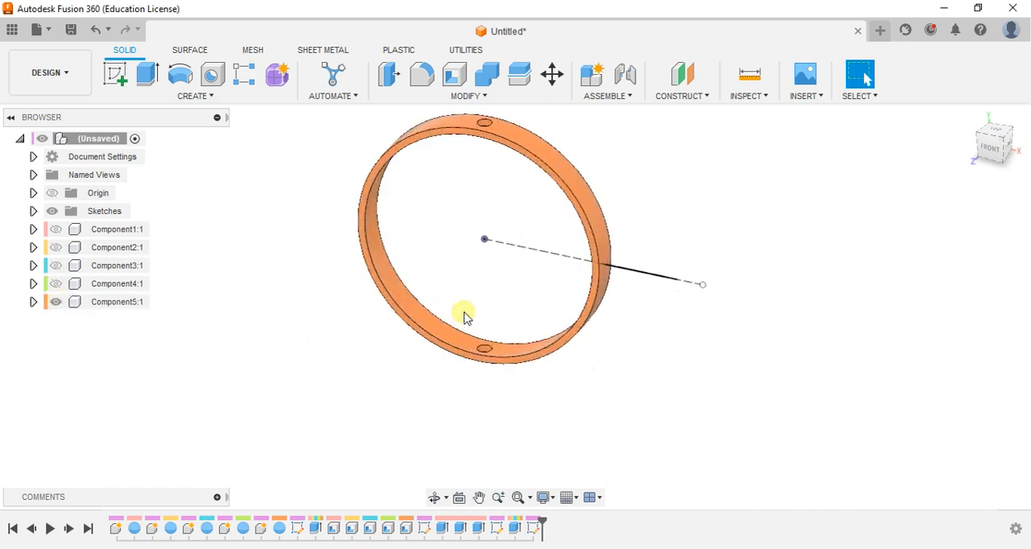
click(200, 100)
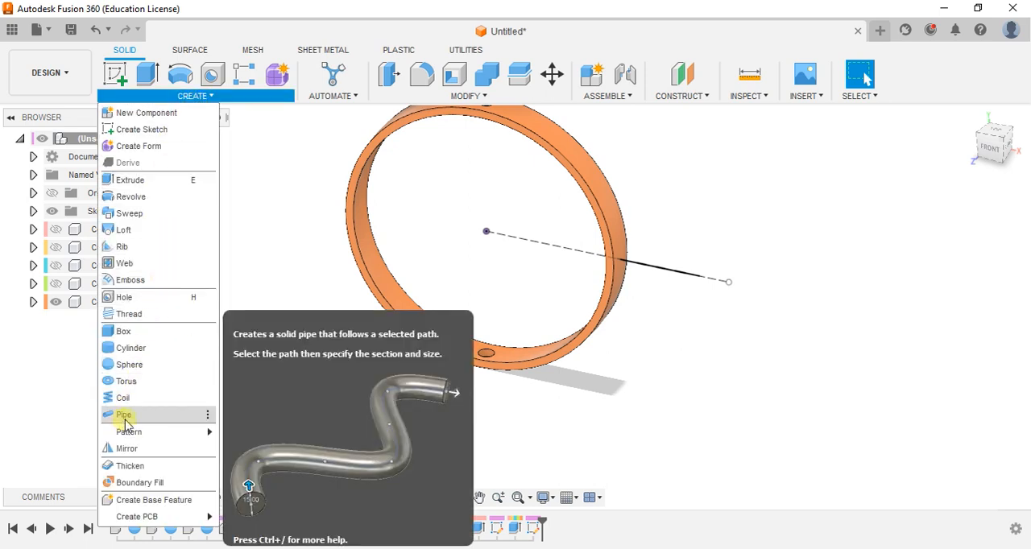
key(Escape)
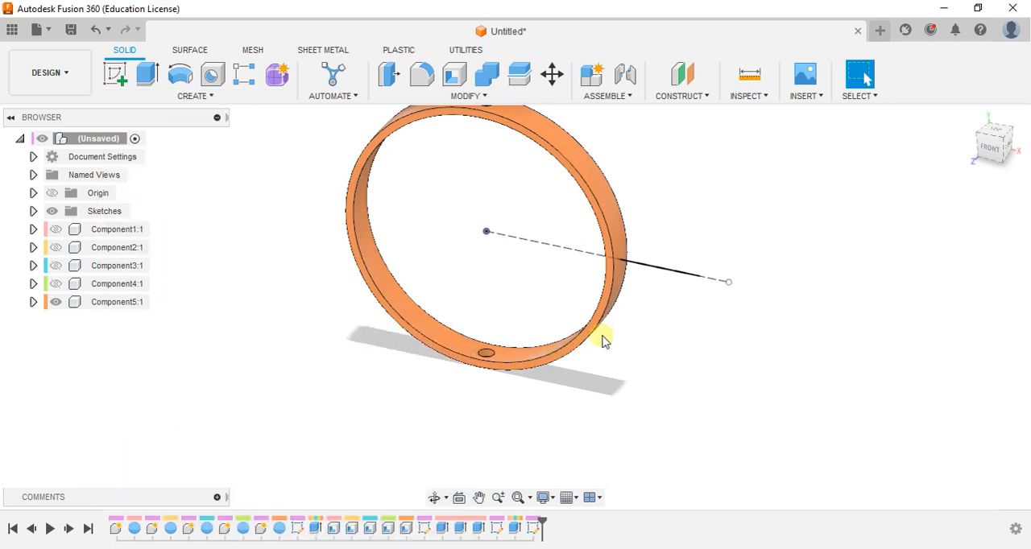
scroll(616, 311, up, 5)
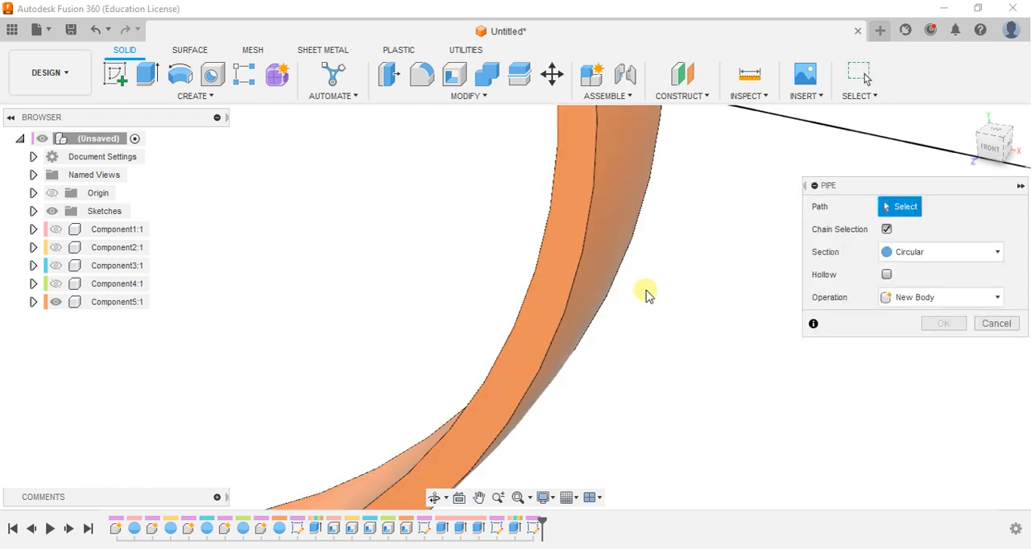
scroll(649, 282, down, 5)
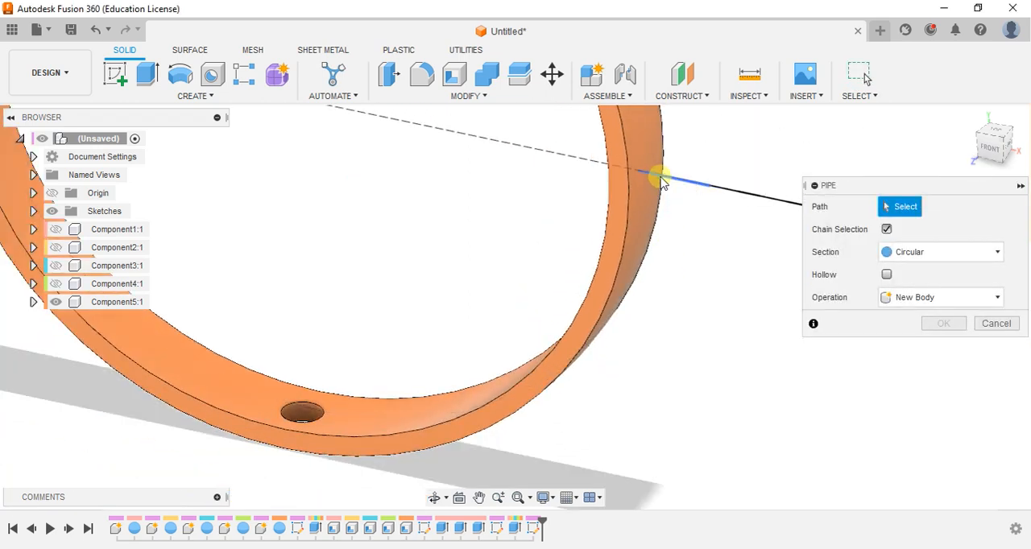
click(661, 179)
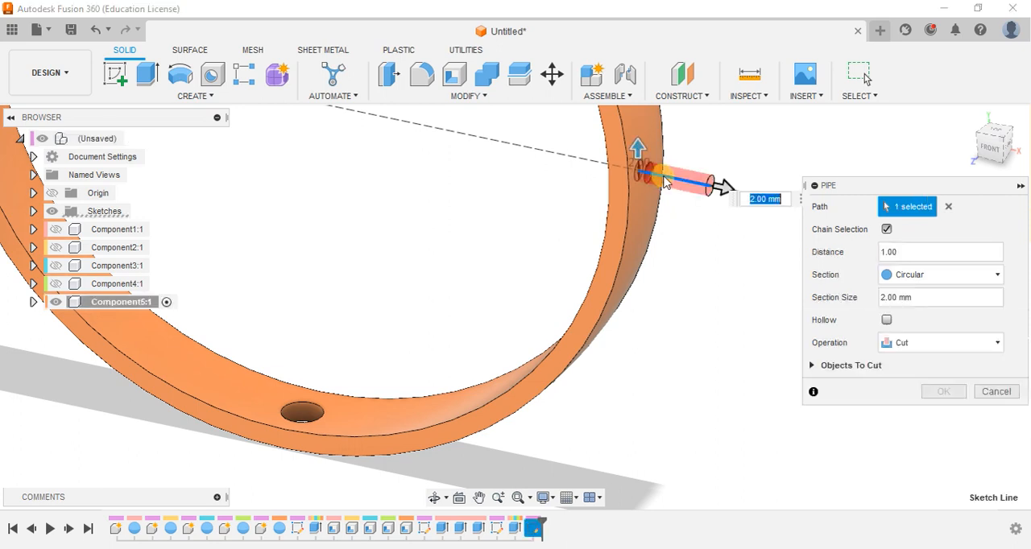
click(921, 298)
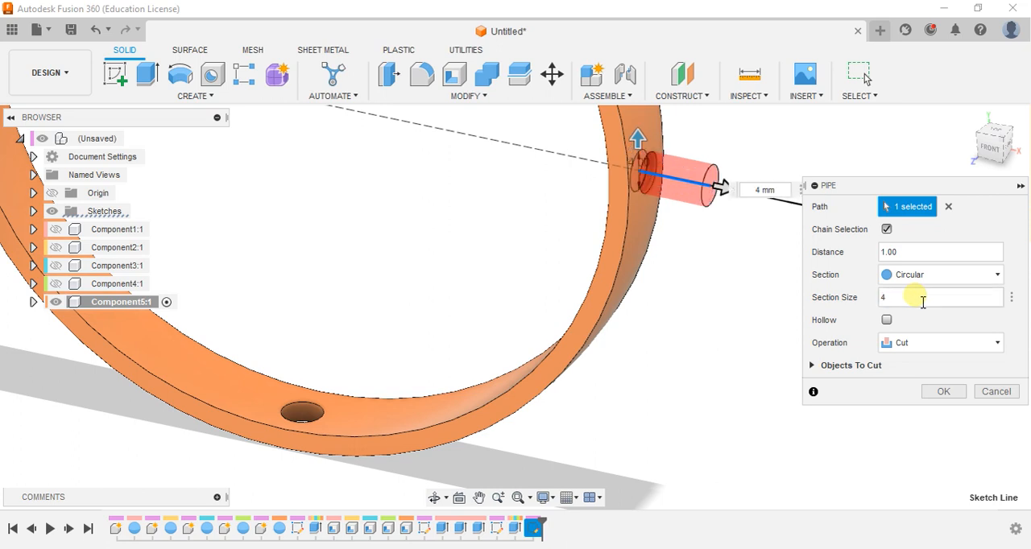
click(910, 342)
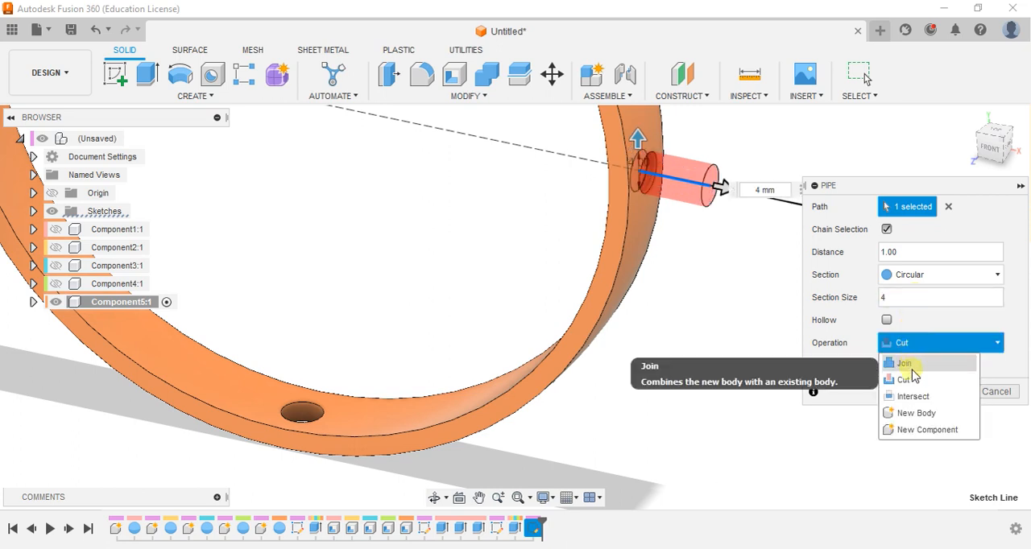
click(910, 363)
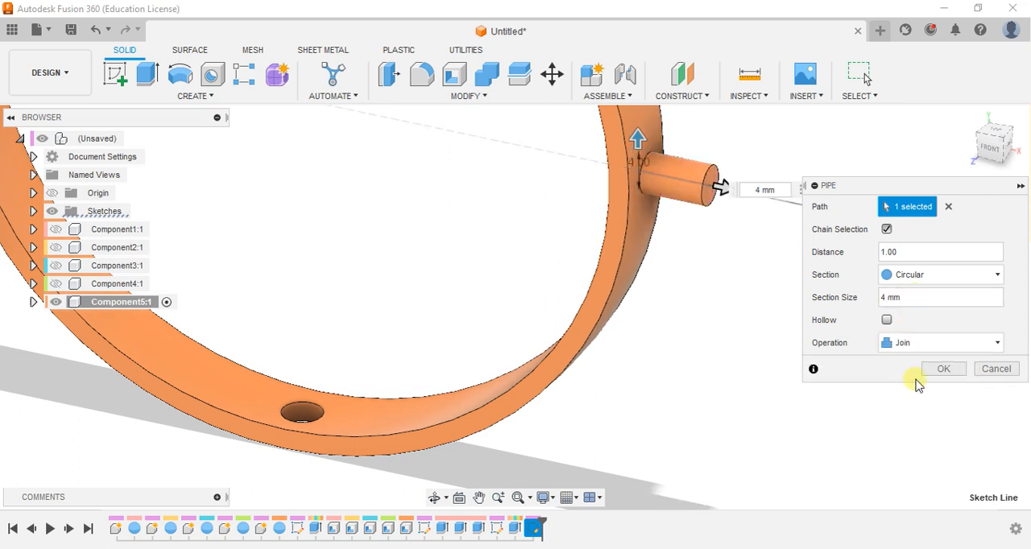